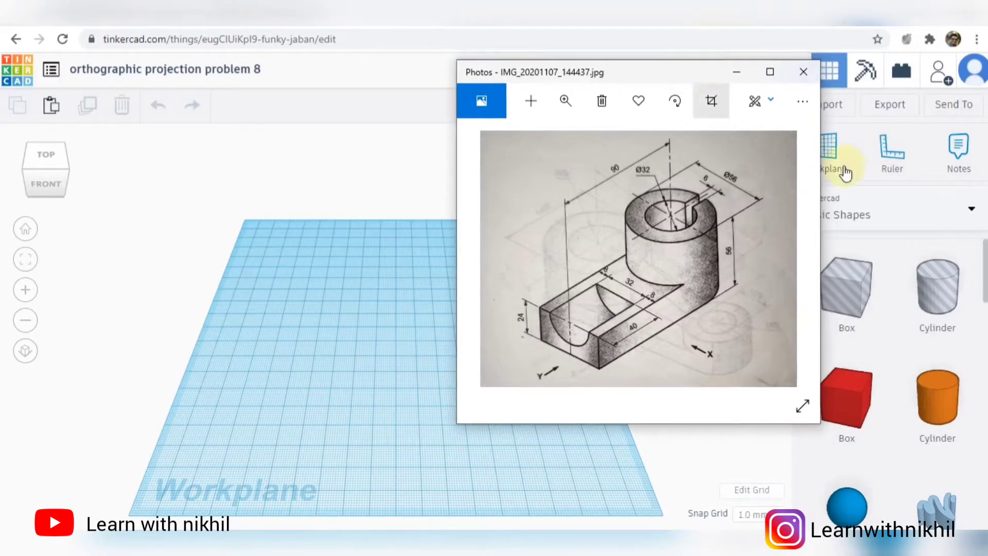
Place a solid cylinder on the workplane and set its number of sides to 64.
{"action": "left_click_drag", "start_coordinate": [938, 407], "coordinate": [493, 327]}
{"action": "scroll", "coordinate": [503, 345], "scroll_direction": "up", "scroll_amount": 4}
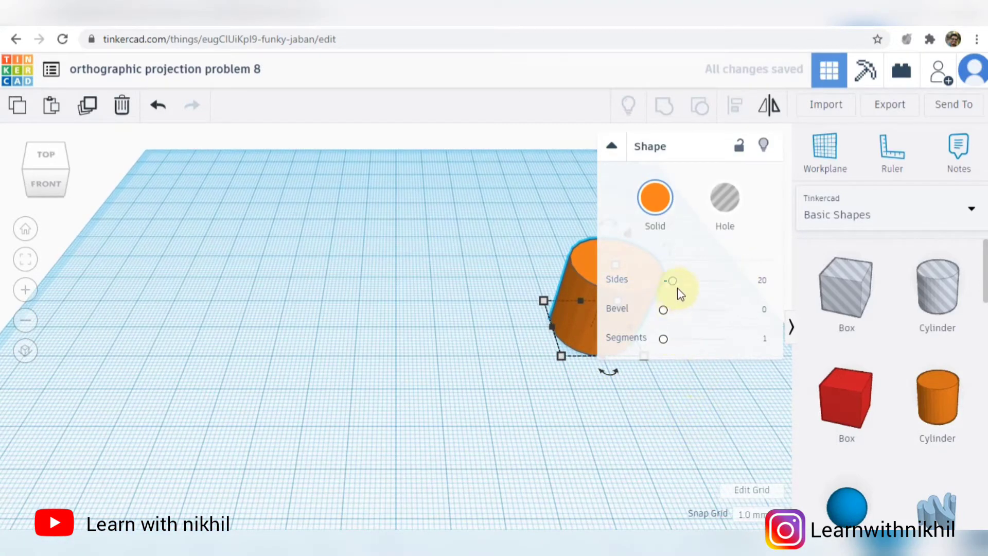
{"action": "left_click_drag", "start_coordinate": [673, 281], "coordinate": [726, 280]}
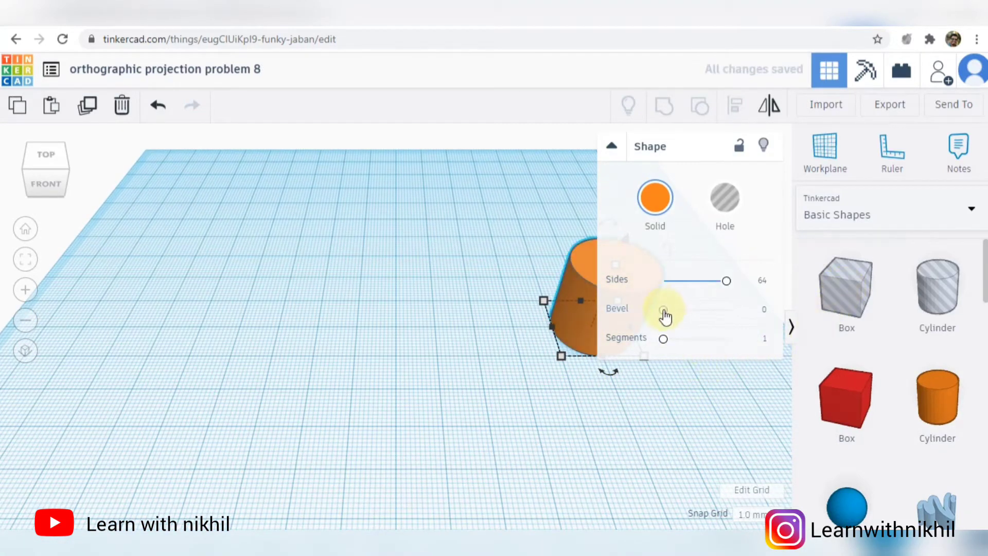
Try to set the cylinder's segments to 10 with the bevel kept at 0.
{"action": "mouse_move", "coordinate": [664, 311]}
{"action": "left_mouse_down"}
{"action": "mouse_move", "coordinate": [825, 315]}
{"action": "mouse_move", "coordinate": [578, 327]}
{"action": "left_mouse_up"}
{"action": "left_click_drag", "start_coordinate": [664, 339], "coordinate": [865, 352]}
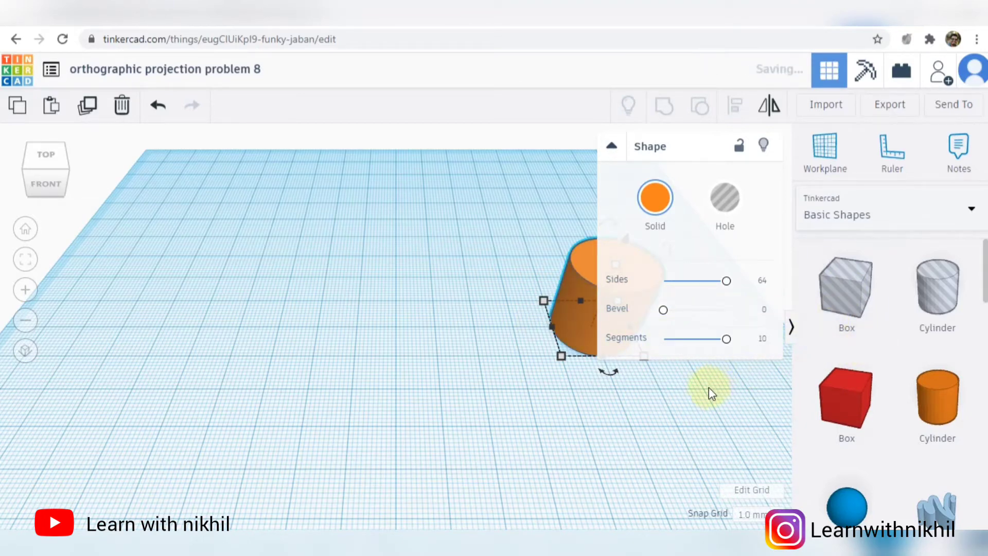
{"action": "left_click", "coordinate": [660, 363]}
{"action": "scroll", "coordinate": [653, 343], "scroll_direction": "up", "scroll_amount": 5}
{"action": "scroll", "coordinate": [718, 394], "scroll_direction": "down", "scroll_amount": 5}
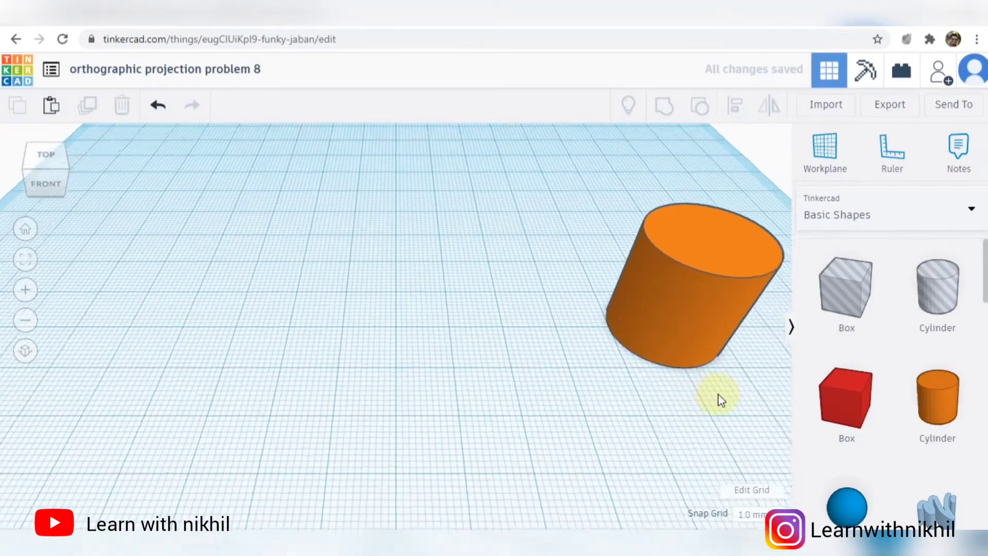
{"action": "left_click", "coordinate": [650, 301]}
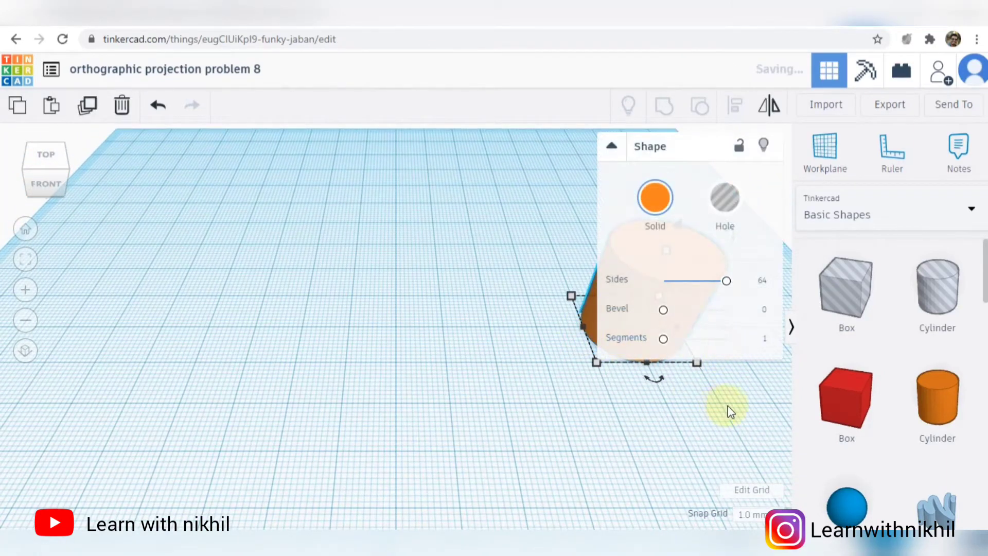
Switch to the reference drawing in Photos and move its window so the cylinder is uncovered.
{"action": "left_click", "coordinate": [750, 414]}
{"action": "scroll", "coordinate": [715, 311], "scroll_direction": "up", "scroll_amount": 5}
{"action": "scroll", "coordinate": [731, 381], "scroll_direction": "down", "scroll_amount": 5}
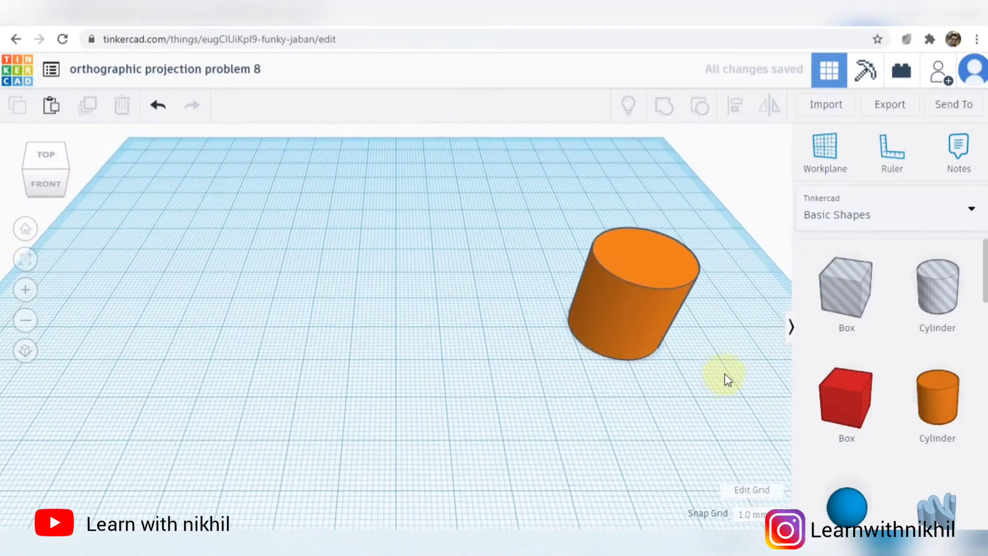
{"action": "mouse_move", "coordinate": [722, 353]}
{"action": "right_mouse_down"}
{"action": "mouse_move", "coordinate": [631, 355]}
{"action": "mouse_move", "coordinate": [723, 342]}
{"action": "right_mouse_up"}
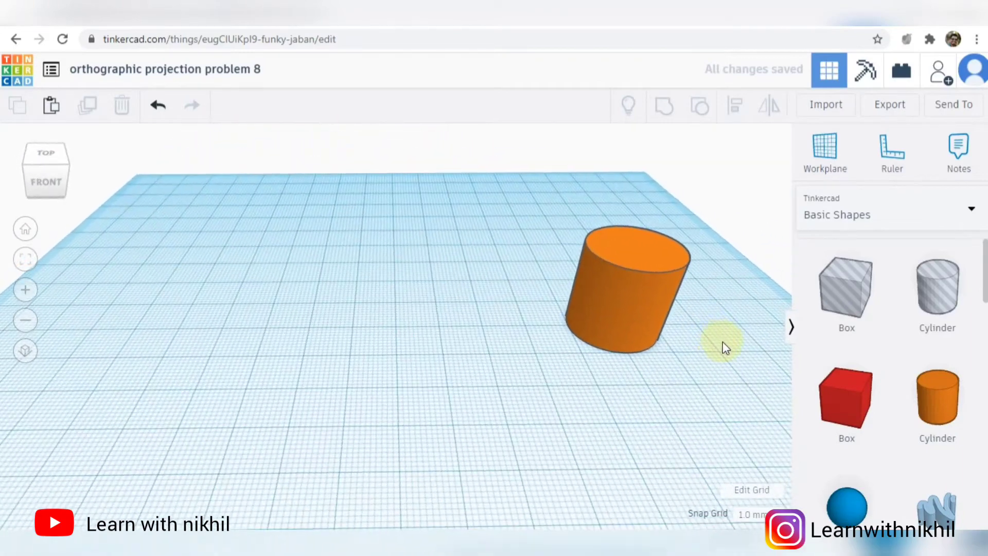
{"action": "left_click", "coordinate": [561, 535]}
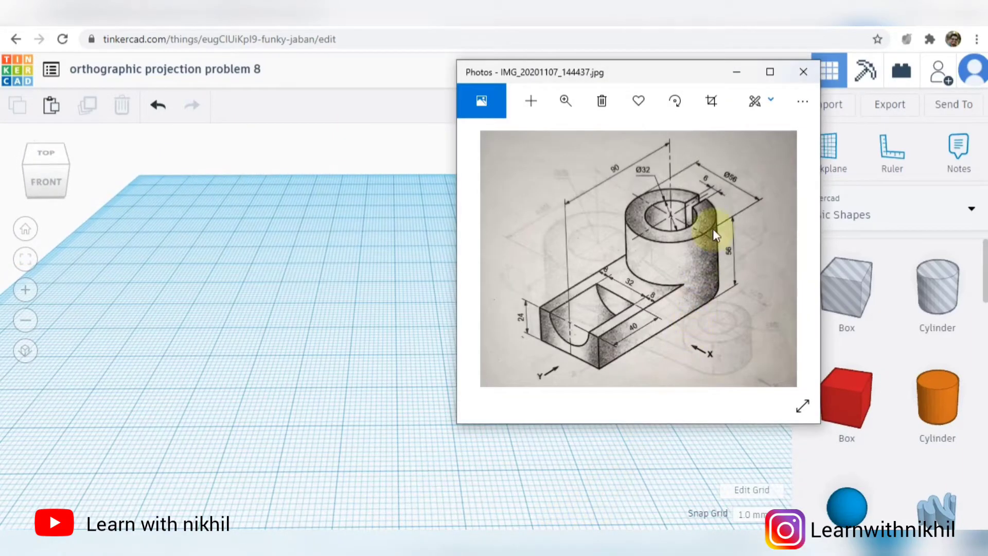
{"action": "left_click_drag", "start_coordinate": [676, 73], "coordinate": [264, 102]}
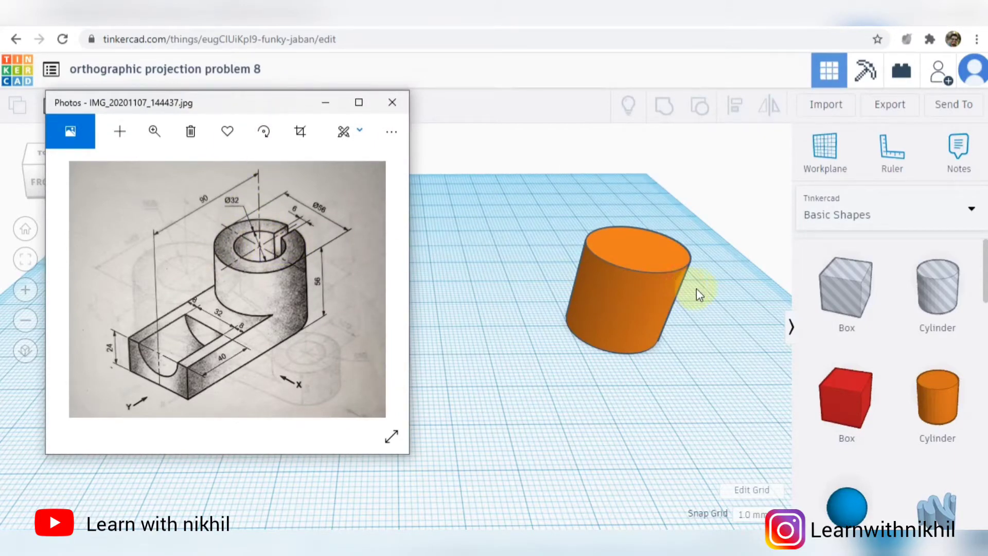
Set the cylinder's length and width to 56 mm each and move it 26 mm left and 26 mm back on the workplane.
{"action": "left_click", "coordinate": [685, 307]}
{"action": "right_click_drag", "start_coordinate": [685, 307], "coordinate": [705, 316]}
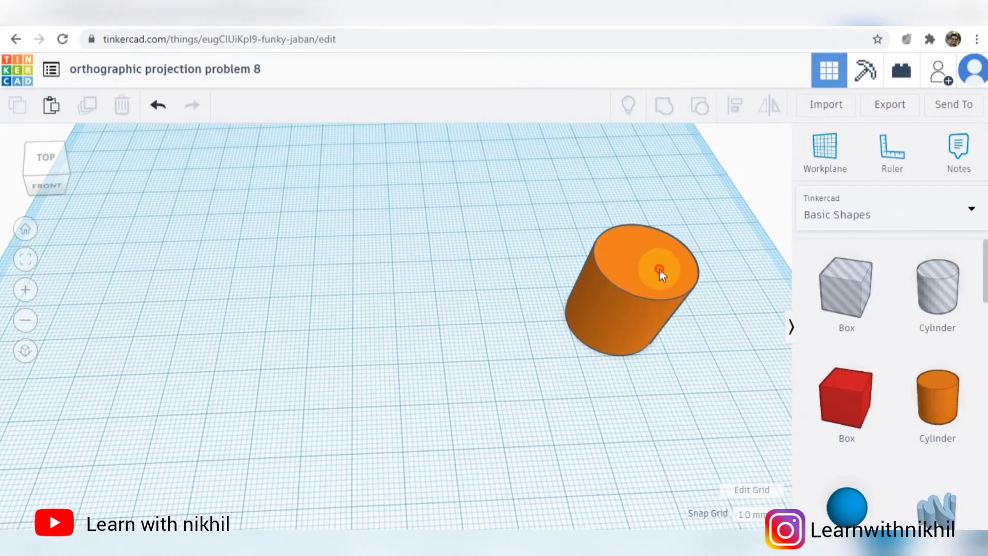
{"action": "left_click", "coordinate": [659, 269]}
{"action": "mouse_move", "coordinate": [577, 358]}
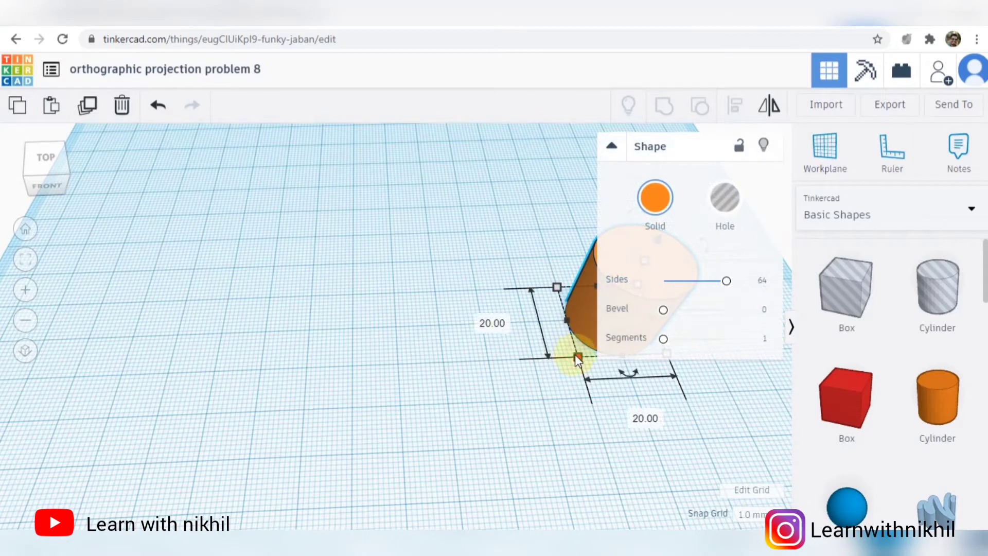
{"action": "type", "text": "56"}
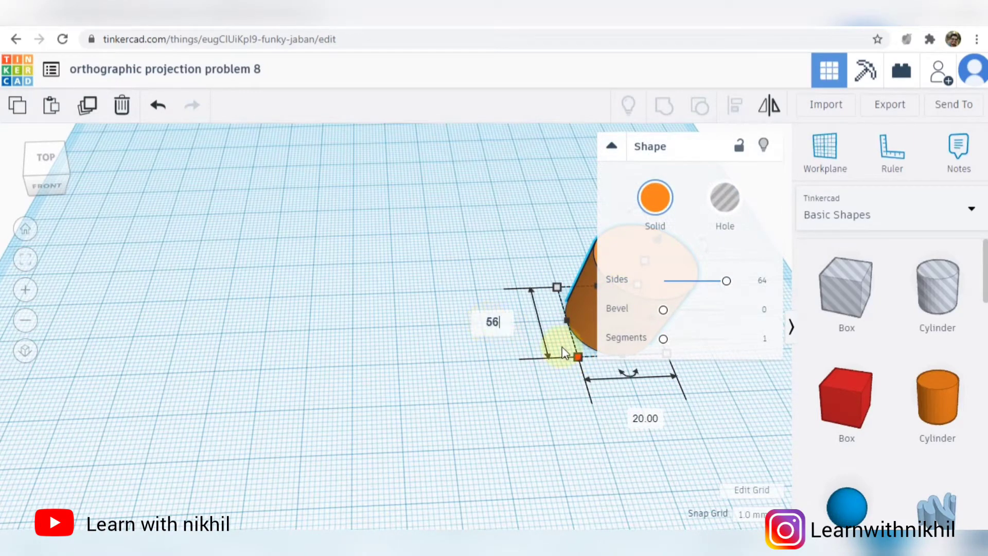
{"action": "key", "text": "Return"}
{"action": "scroll", "coordinate": [633, 507], "scroll_direction": "down", "scroll_amount": 2}
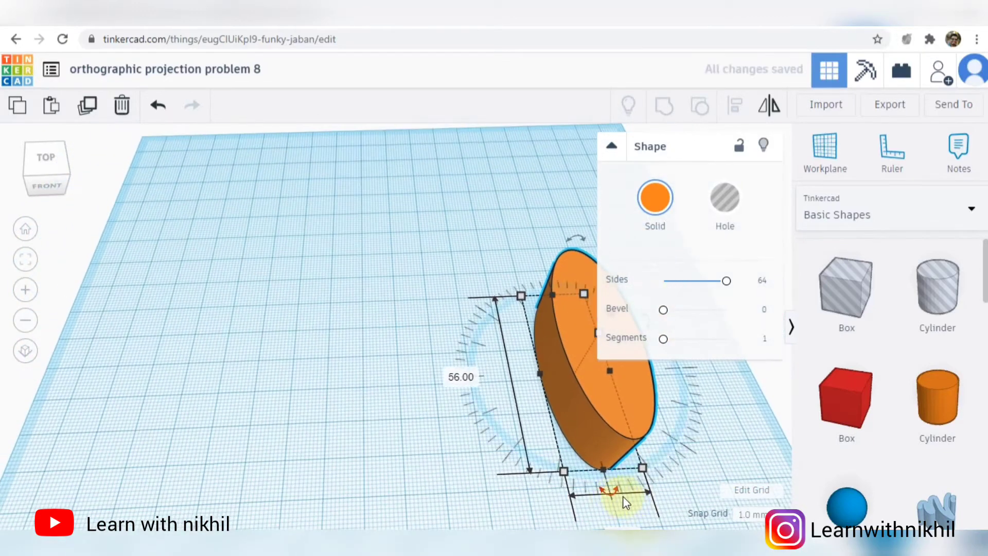
{"action": "scroll", "coordinate": [644, 461], "scroll_direction": "down", "scroll_amount": 2}
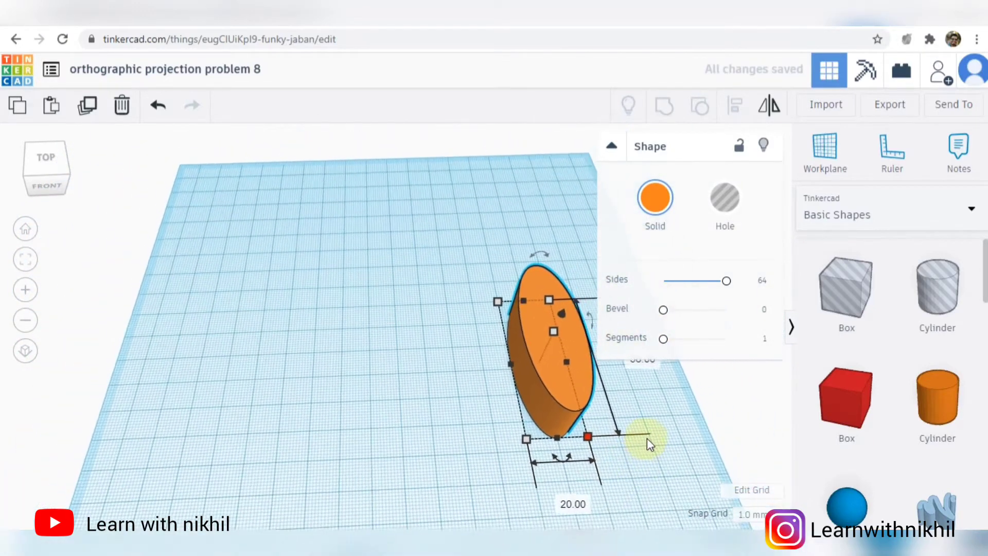
{"action": "left_click", "coordinate": [580, 505]}
{"action": "type", "text": "56"}
{"action": "key", "text": "Return"}
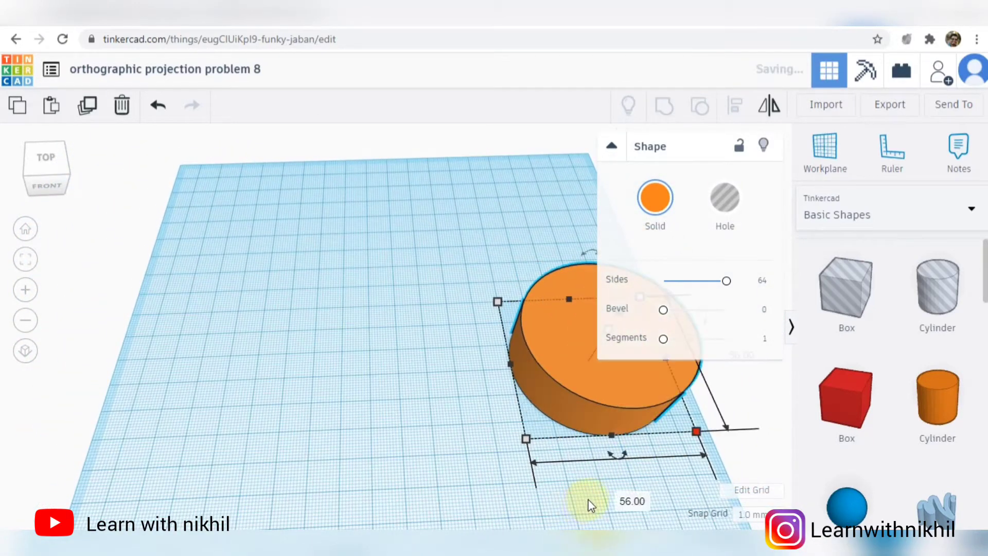
{"action": "left_click_drag", "start_coordinate": [604, 389], "coordinate": [502, 319]}
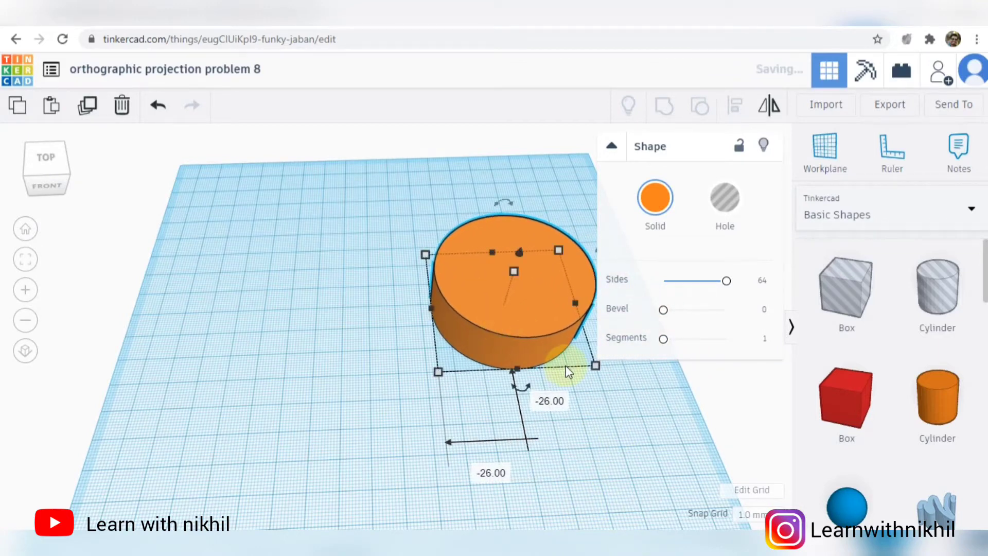
{"action": "left_click", "coordinate": [604, 399]}
Consult the reference drawing to set the cylinder's height to 56 mm and move the cylinder 10 mm to the right.
{"action": "right_click_drag", "start_coordinate": [591, 402], "coordinate": [587, 494]}
{"action": "left_click", "coordinate": [564, 537]}
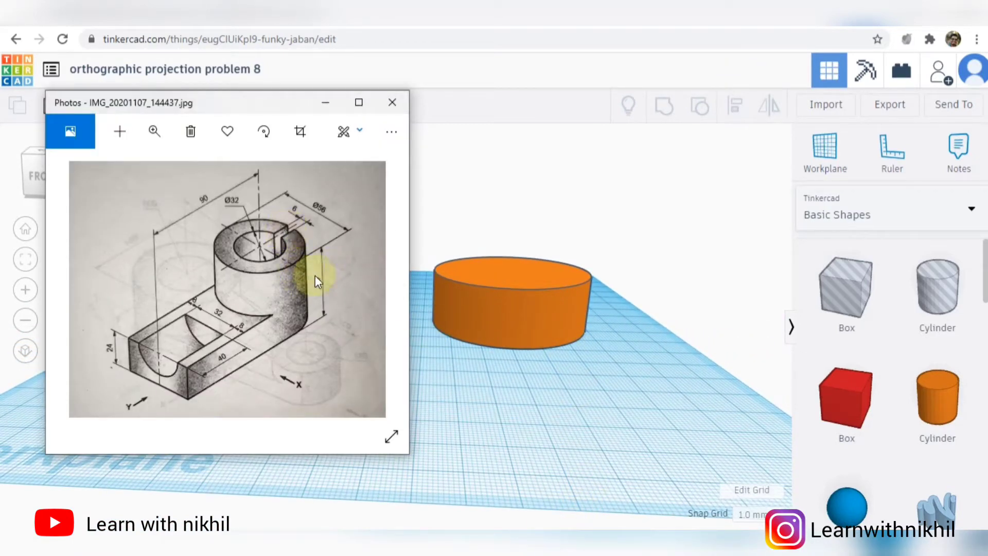
{"action": "left_click", "coordinate": [522, 267]}
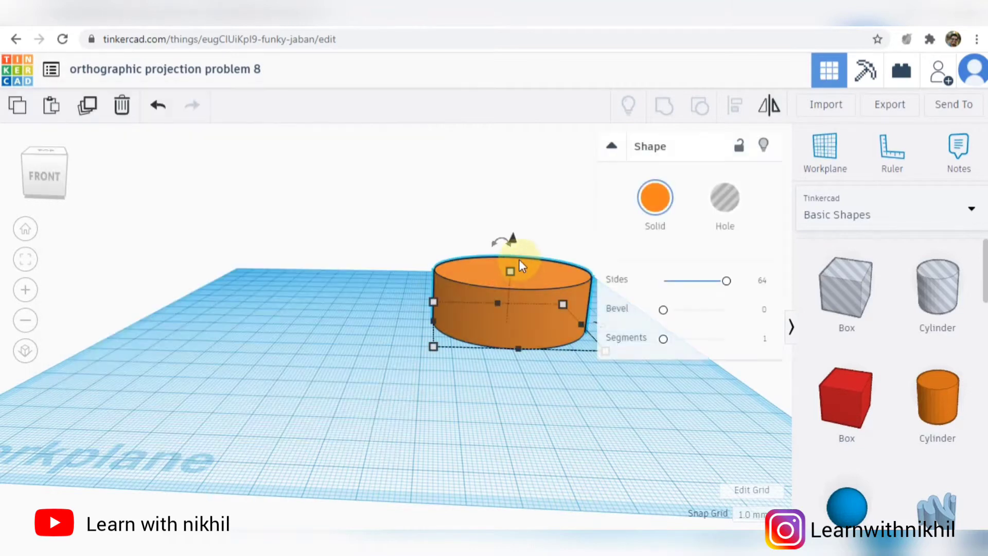
{"action": "left_click", "coordinate": [566, 297]}
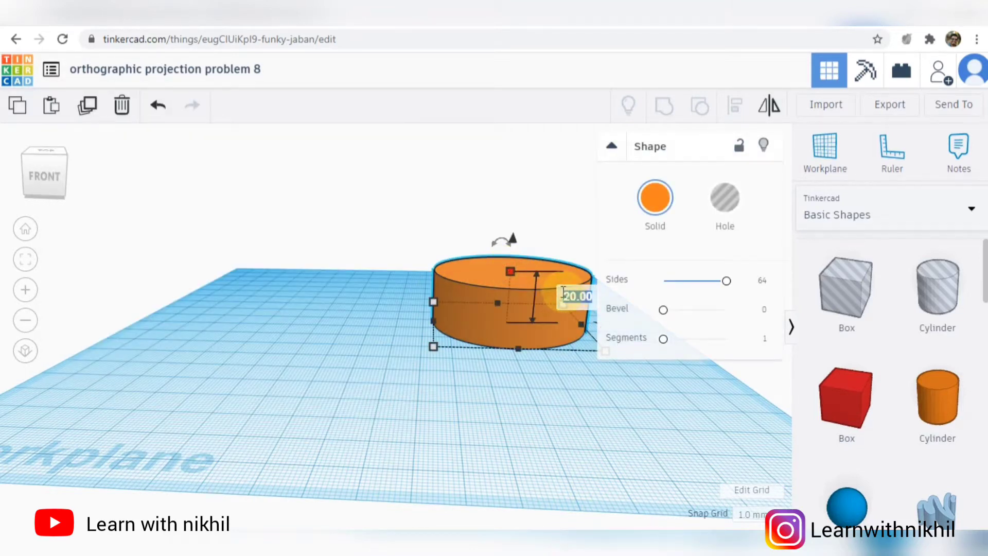
{"action": "type", "text": "56"}
{"action": "key", "text": "Return"}
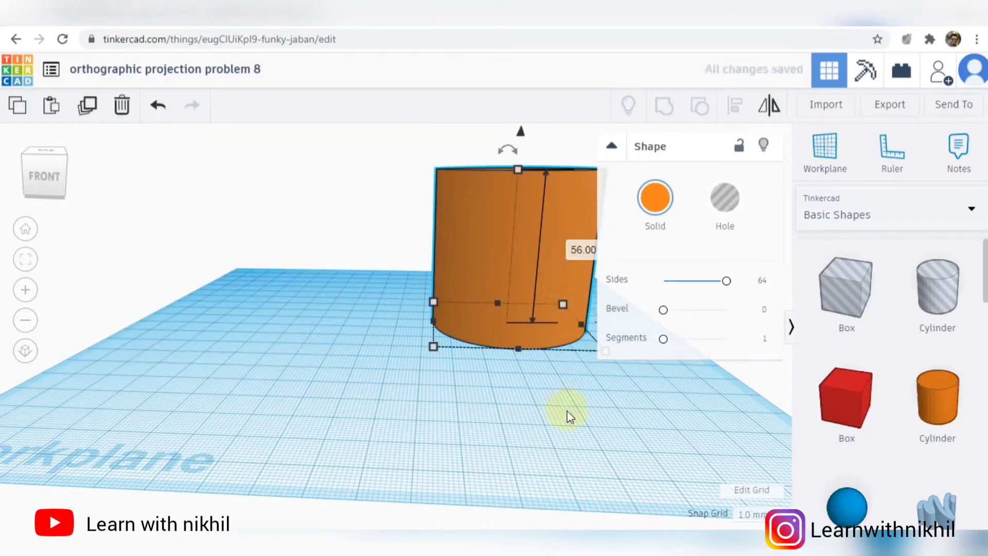
{"action": "right_click_drag", "start_coordinate": [570, 417], "coordinate": [567, 448]}
{"action": "left_click_drag", "start_coordinate": [529, 306], "coordinate": [563, 308]}
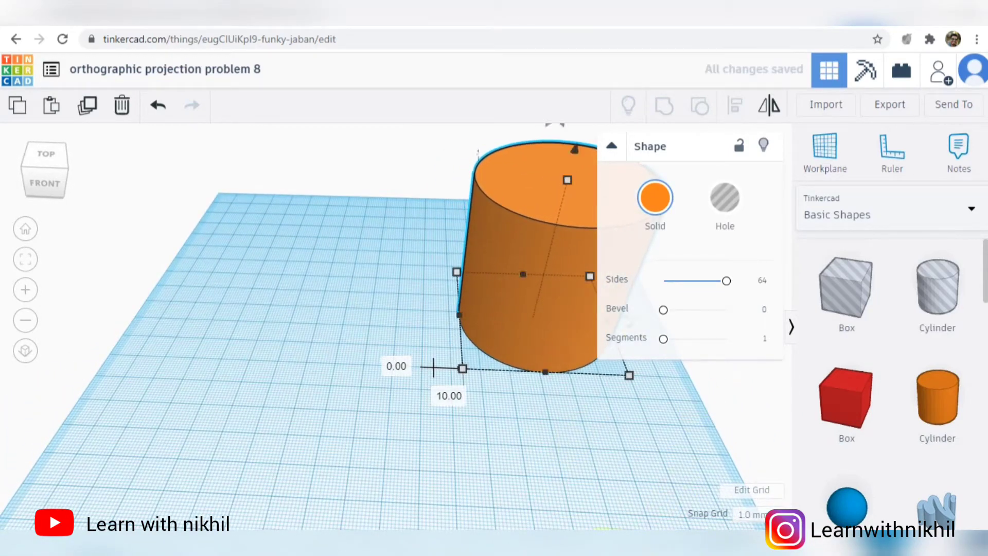
Check the reference drawing and duplicate the cylinder, moving the copy about 76 mm left and 23 mm forward.
{"action": "key", "text": "alt+Tab"}
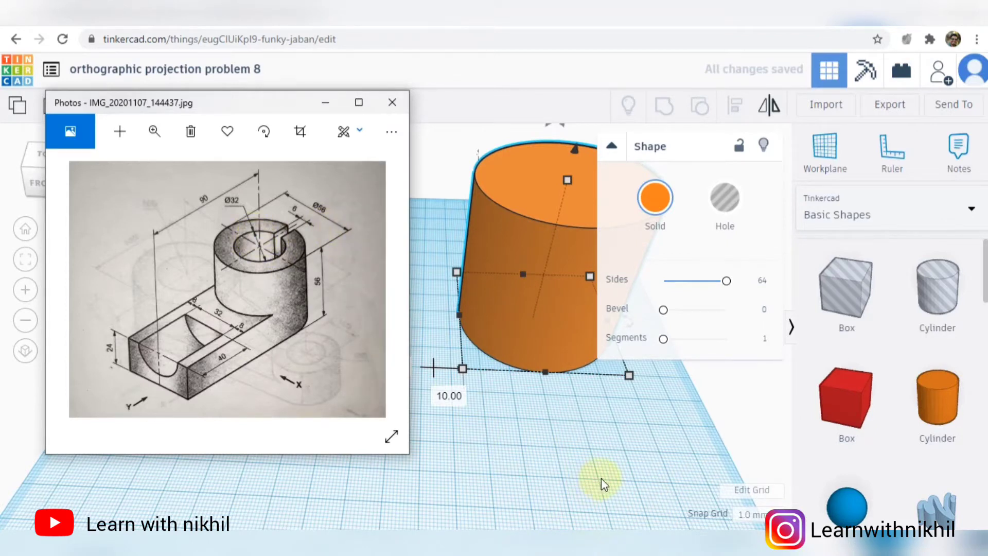
{"action": "key", "text": "alt+Tab"}
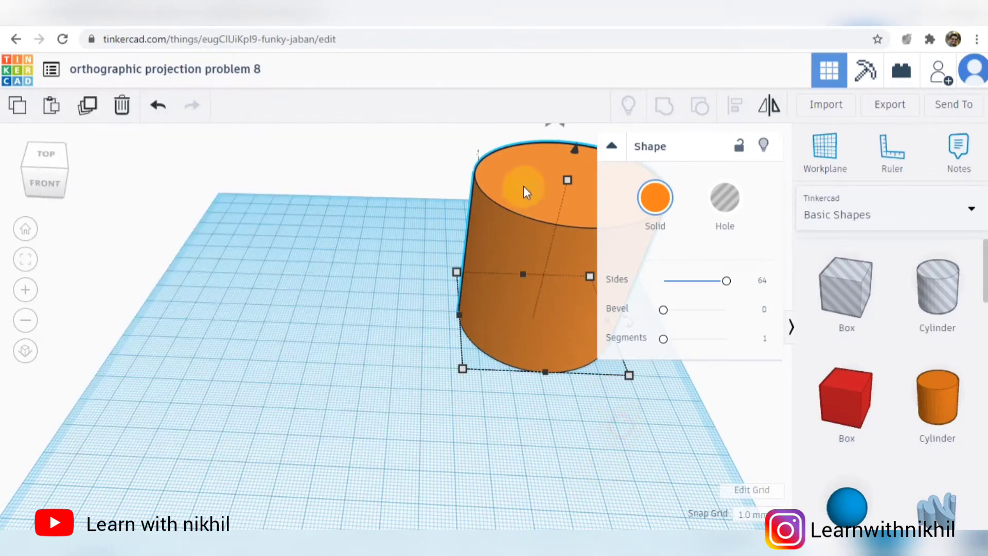
{"action": "scroll", "coordinate": [580, 264], "scroll_direction": "down", "scroll_amount": 1}
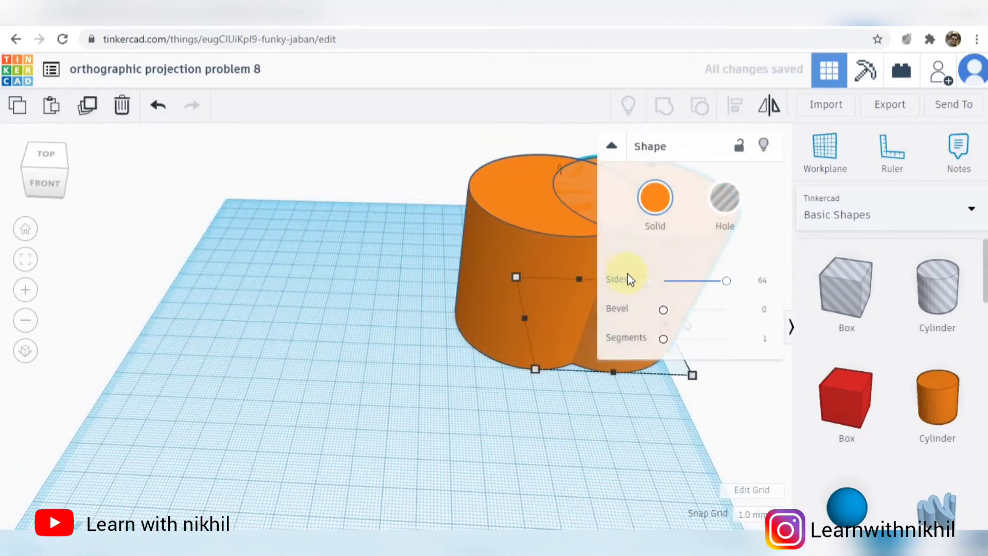
{"action": "left_click_drag", "start_coordinate": [592, 354], "coordinate": [388, 386], "text": "alt"}
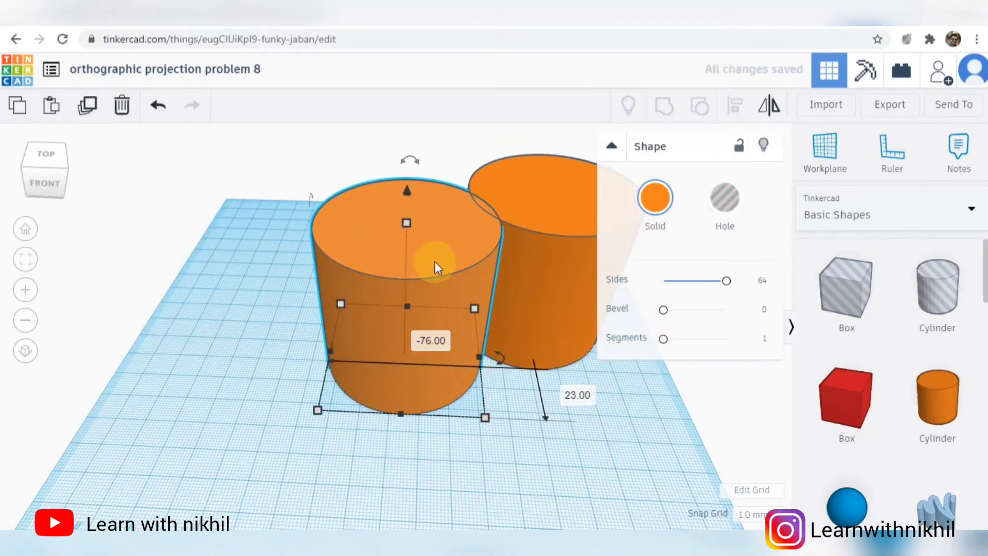
Set the copied cylinder's length and width to 32 mm each.
{"action": "mouse_move", "coordinate": [485, 417]}
{"action": "left_click", "coordinate": [405, 479]}
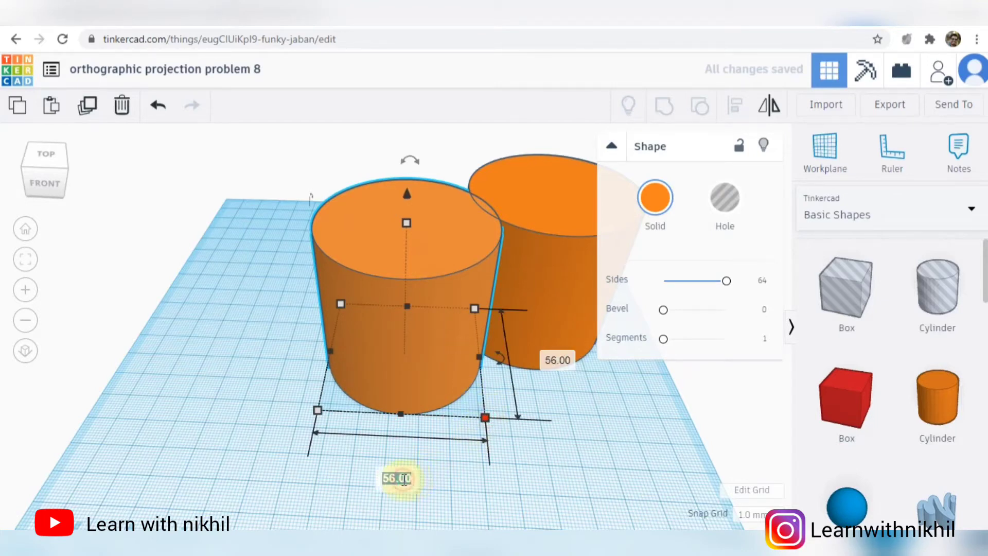
{"action": "type", "text": "32"}
{"action": "left_click", "coordinate": [560, 360]}
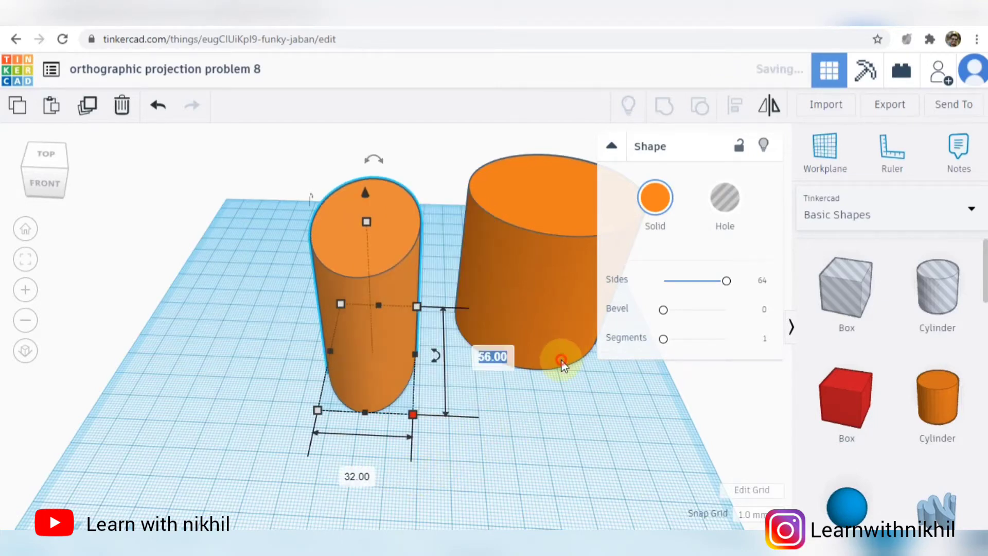
{"action": "type", "text": "32"}
{"action": "key", "text": "Return"}
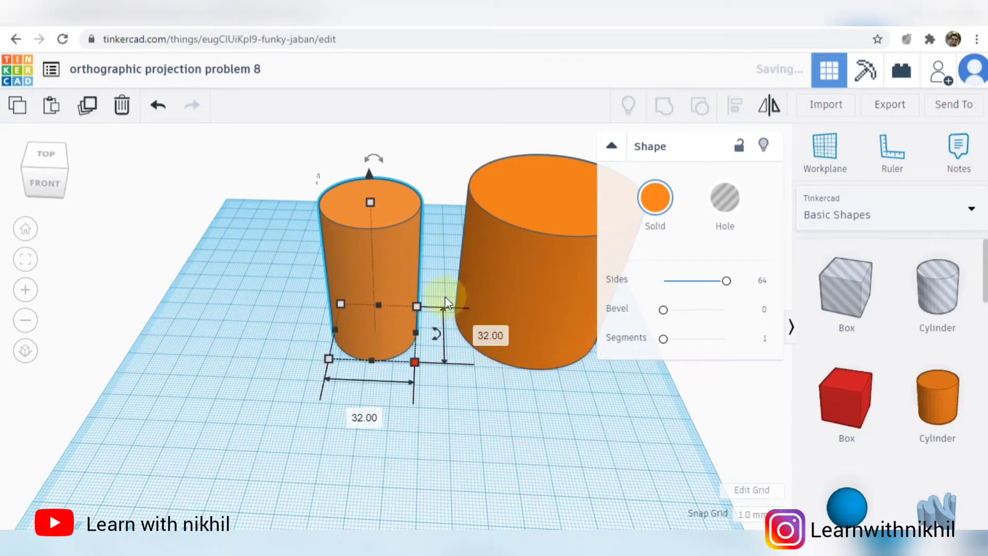
Turn the 32 mm cylinder into a hole and move it so it overlaps the larger cylinder's edge.
{"action": "left_click_drag", "start_coordinate": [406, 261], "coordinate": [414, 283]}
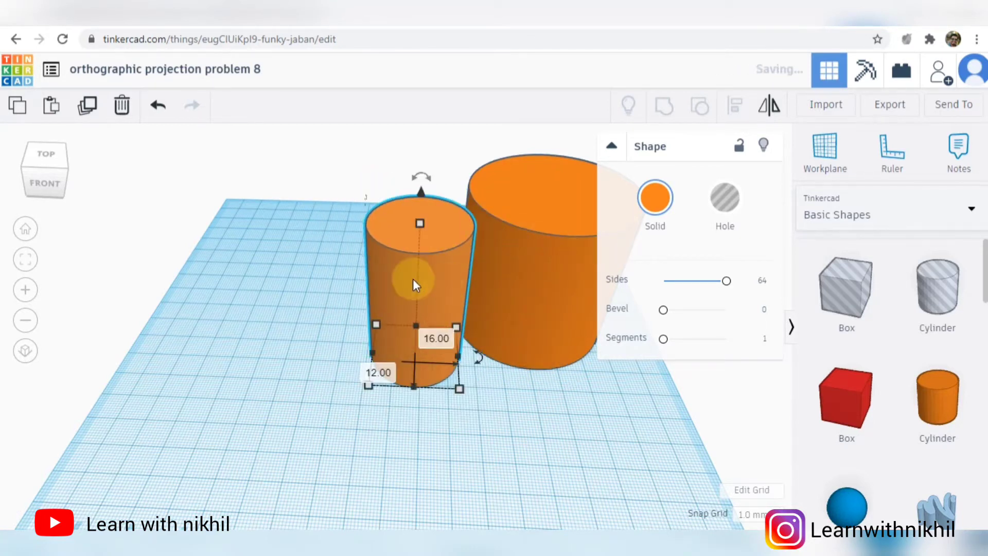
{"action": "left_click", "coordinate": [723, 209]}
{"action": "left_click_drag", "start_coordinate": [445, 277], "coordinate": [471, 258]}
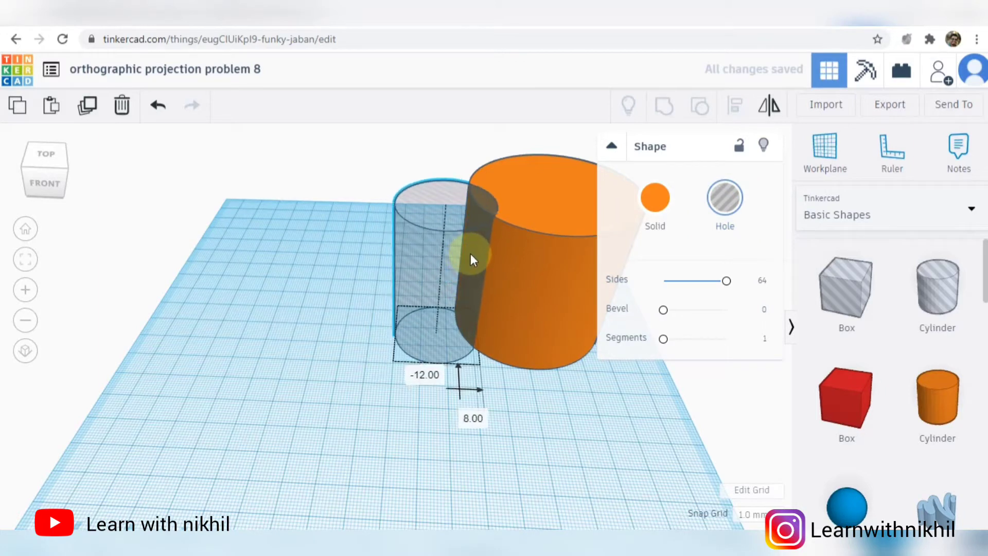
Align the hole cylinder and the larger cylinder on their centres along both horizontal axes.
{"action": "left_click", "coordinate": [512, 269], "text": "shift"}
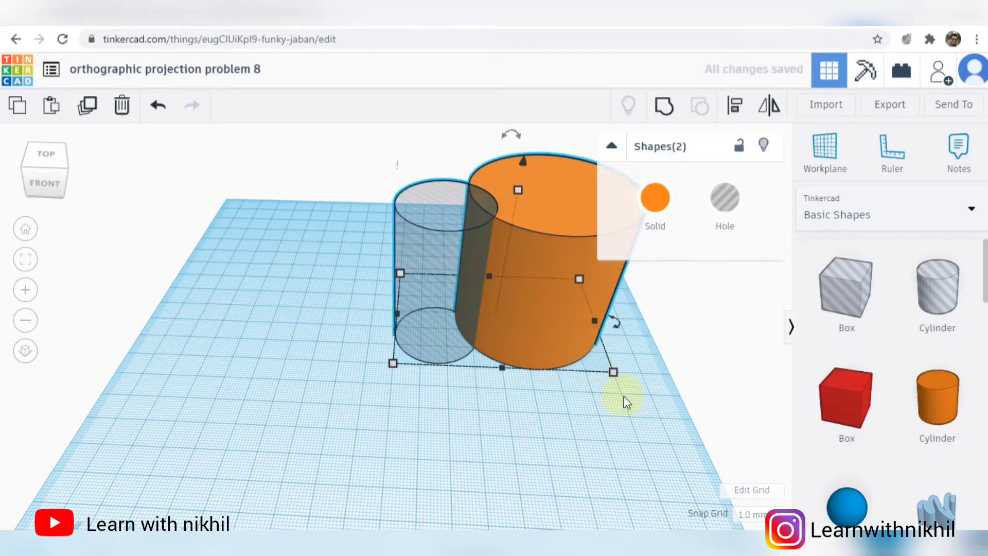
{"action": "left_click", "coordinate": [736, 108]}
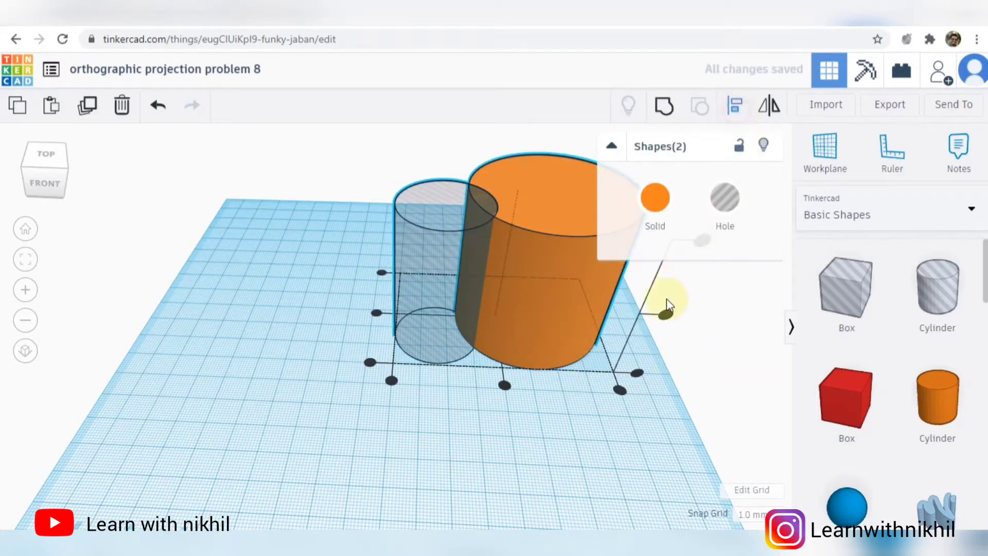
{"action": "left_click", "coordinate": [505, 385]}
{"action": "left_click", "coordinate": [406, 313]}
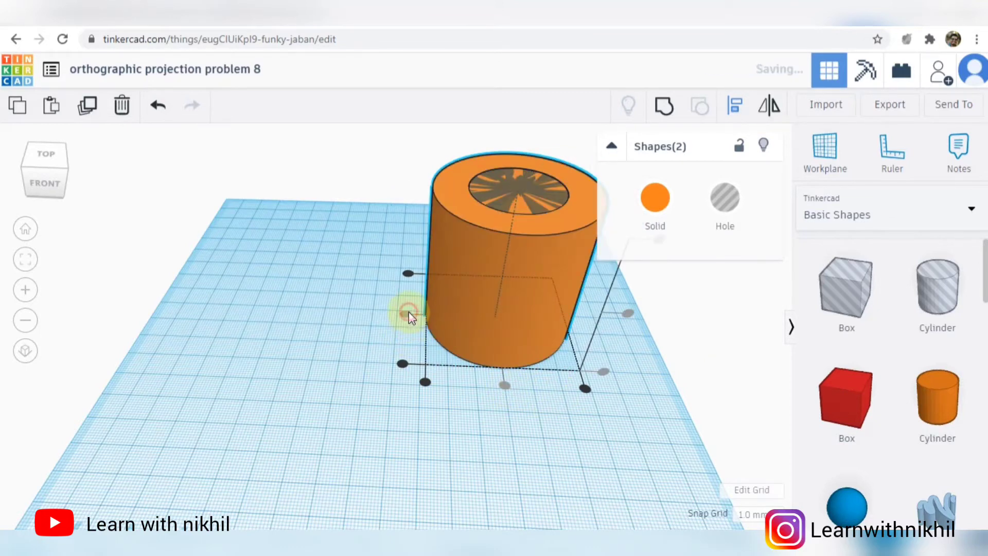
{"action": "left_click", "coordinate": [648, 329]}
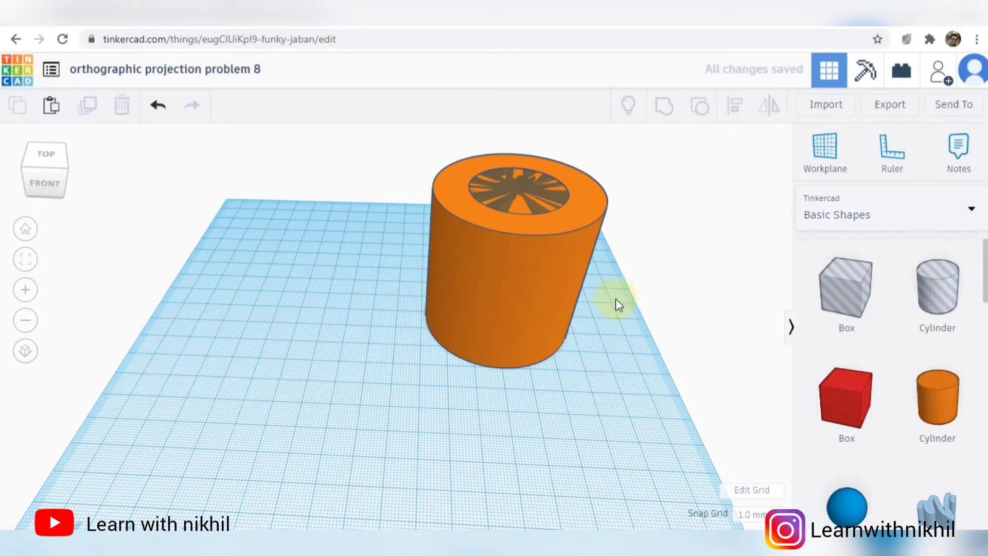
Group the hole cylinder with the larger cylinder to cut the 32 mm bore through it.
{"action": "key", "text": "ctrl+a"}
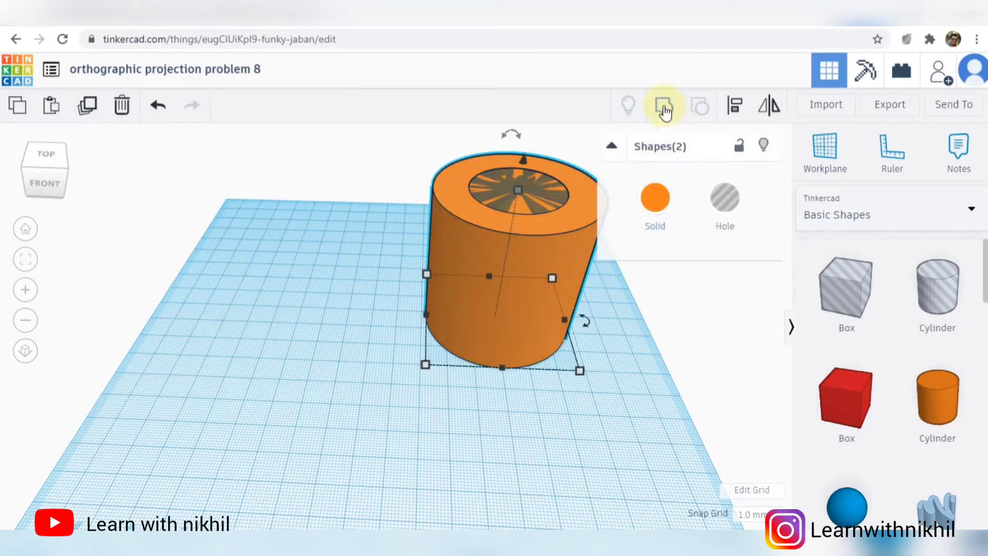
{"action": "left_click", "coordinate": [664, 107]}
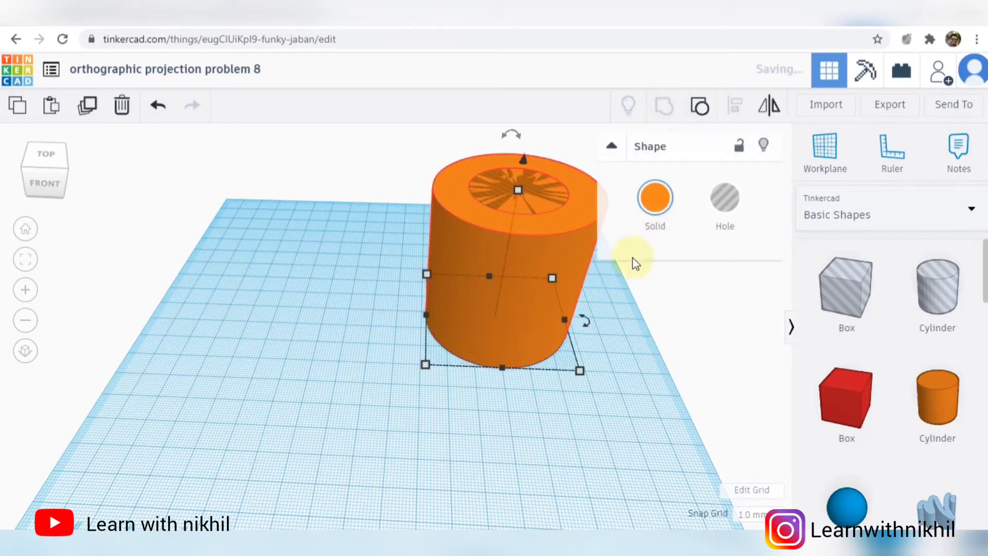
{"action": "scroll", "coordinate": [616, 308], "scroll_direction": "up", "scroll_amount": 2}
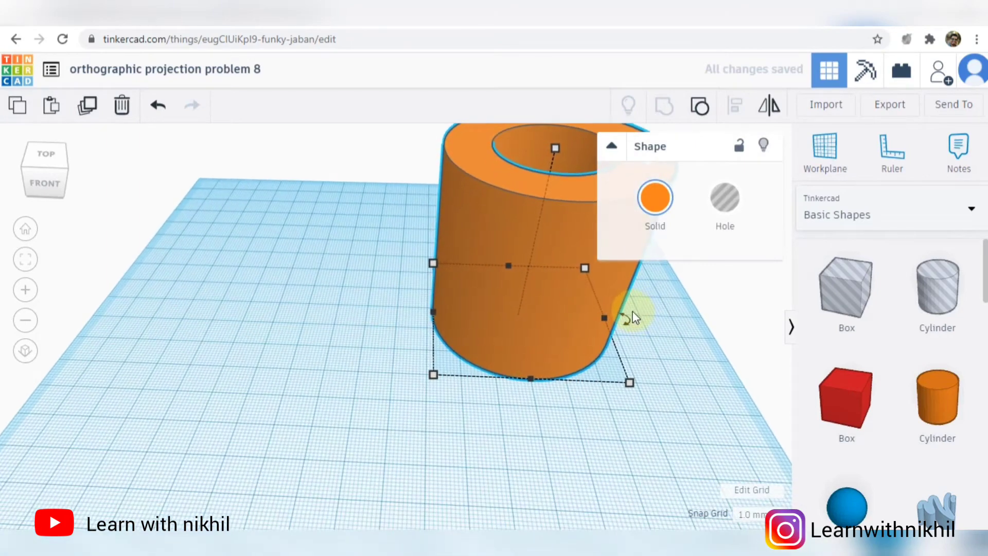
{"action": "scroll", "coordinate": [640, 316], "scroll_direction": "down", "scroll_amount": 2}
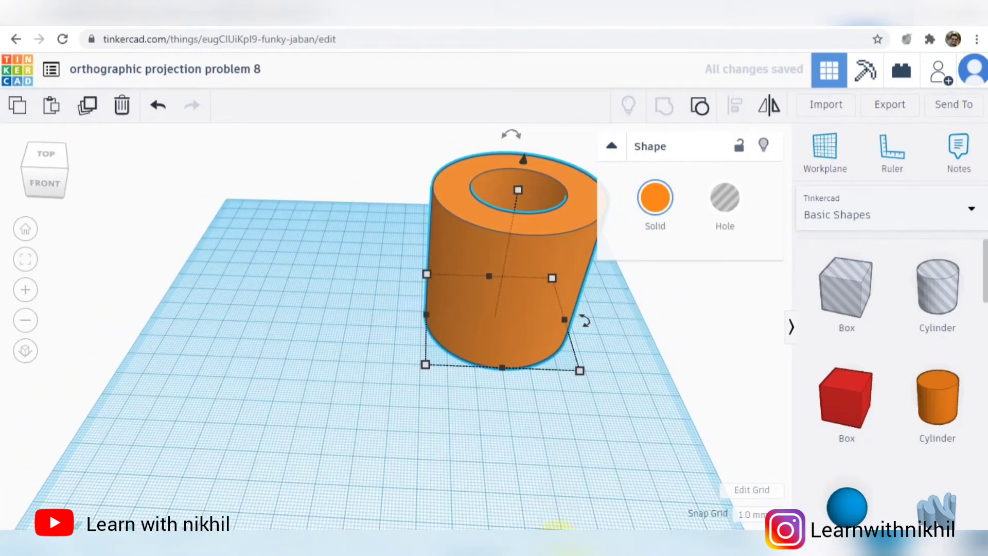
Check the reference drawing, place a box hole beside the cylinder and set its height to 56 mm.
{"action": "left_click", "coordinate": [557, 536]}
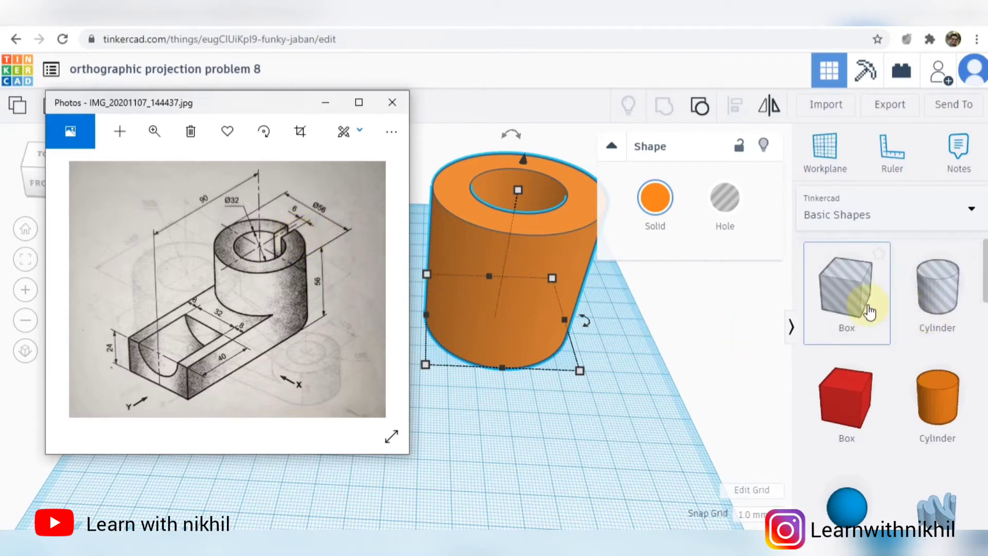
{"action": "left_click_drag", "start_coordinate": [867, 309], "coordinate": [589, 390]}
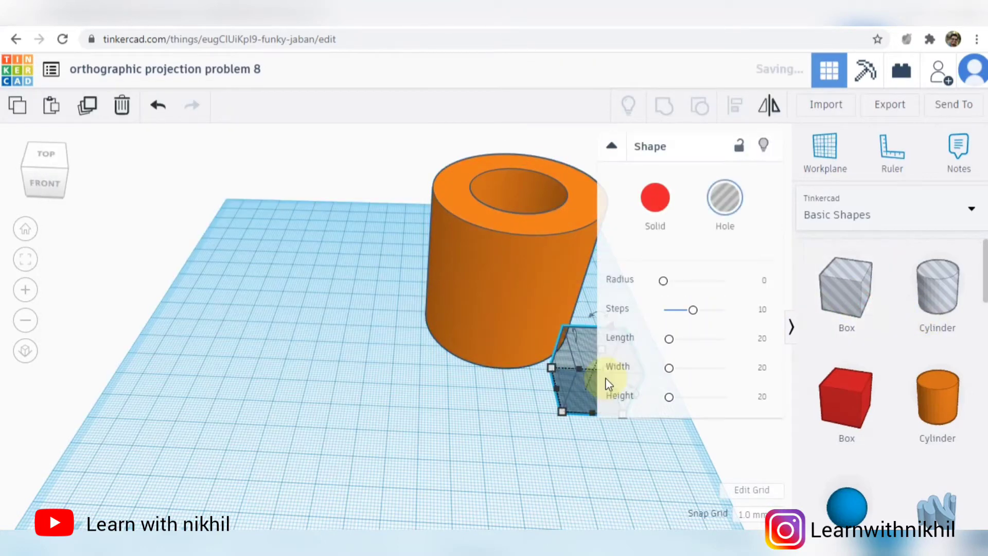
{"action": "right_click_drag", "start_coordinate": [520, 427], "coordinate": [522, 397]}
{"action": "left_click", "coordinate": [612, 146]}
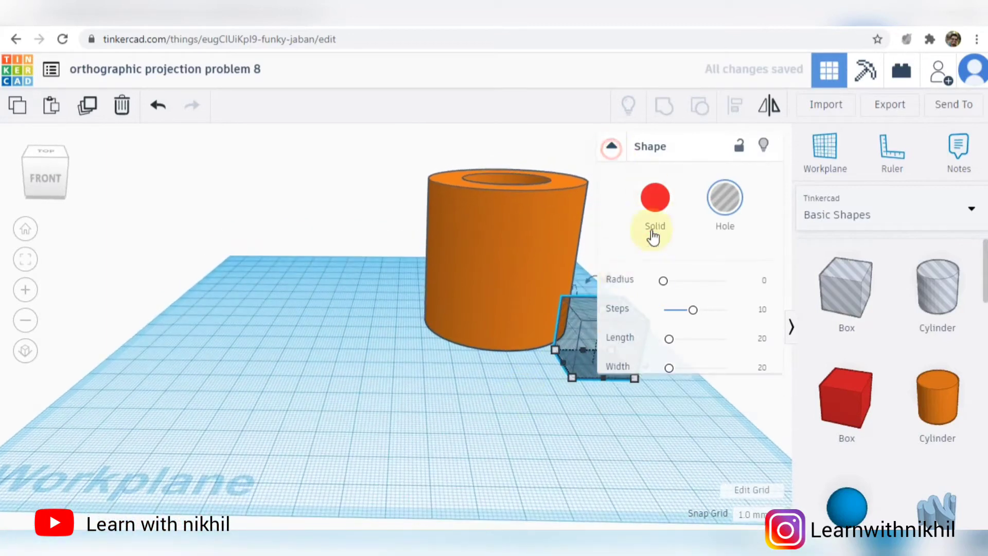
{"action": "left_click", "coordinate": [678, 334]}
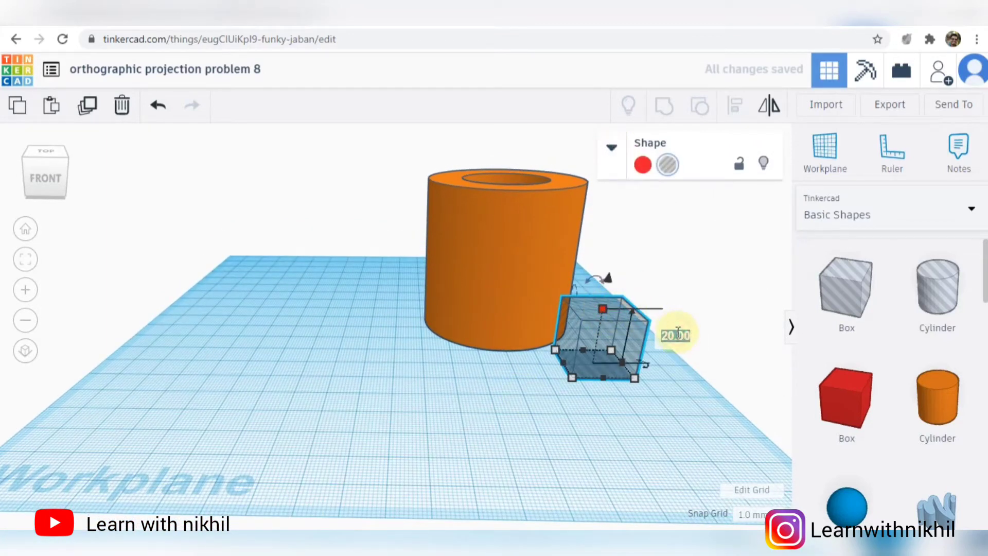
{"action": "type", "text": "56"}
{"action": "key", "text": "Return"}
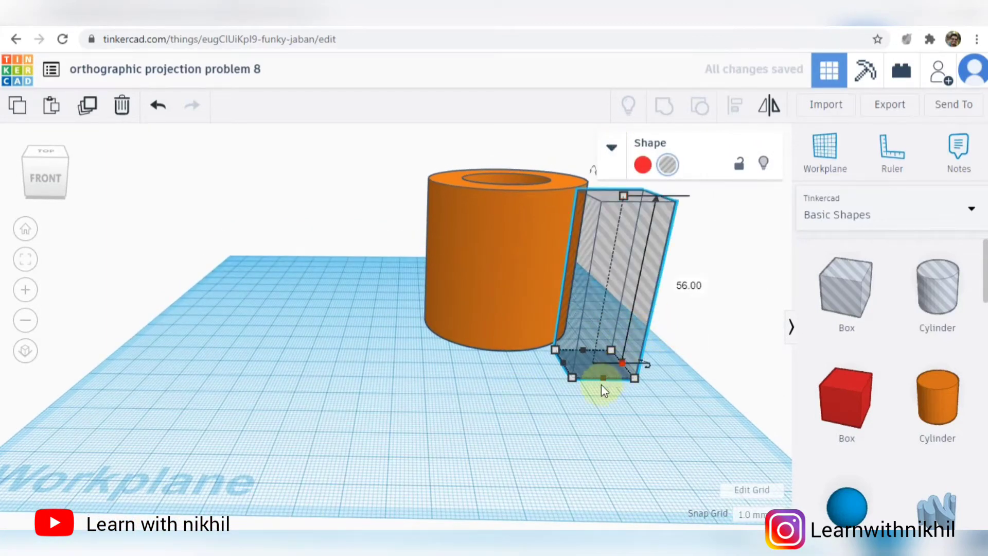
Set the box hole's front-to-back thickness to 6 mm for the slot.
{"action": "left_click", "coordinate": [571, 381]}
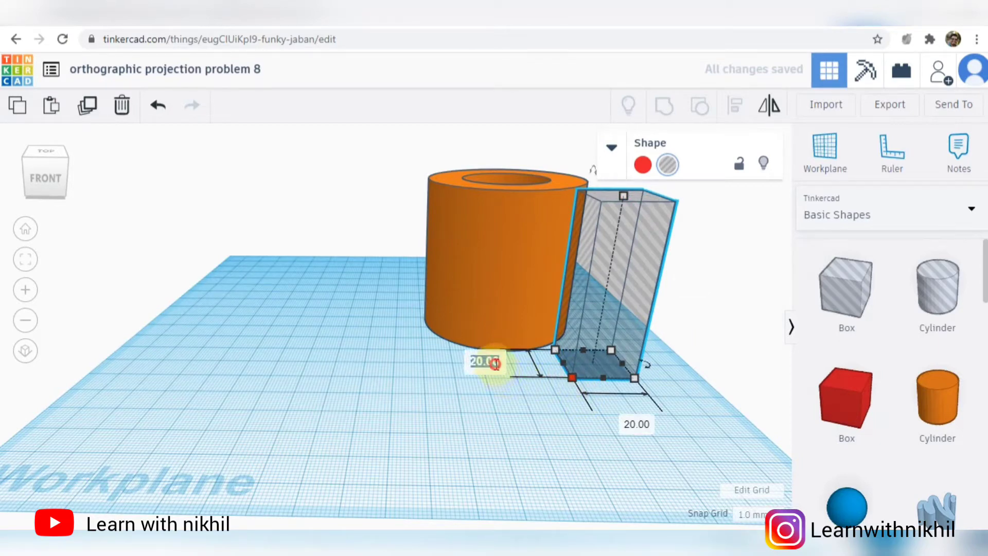
{"action": "left_click", "coordinate": [496, 364]}
{"action": "type", "text": "6"}
{"action": "key", "text": "Return"}
{"action": "left_click", "coordinate": [530, 387]}
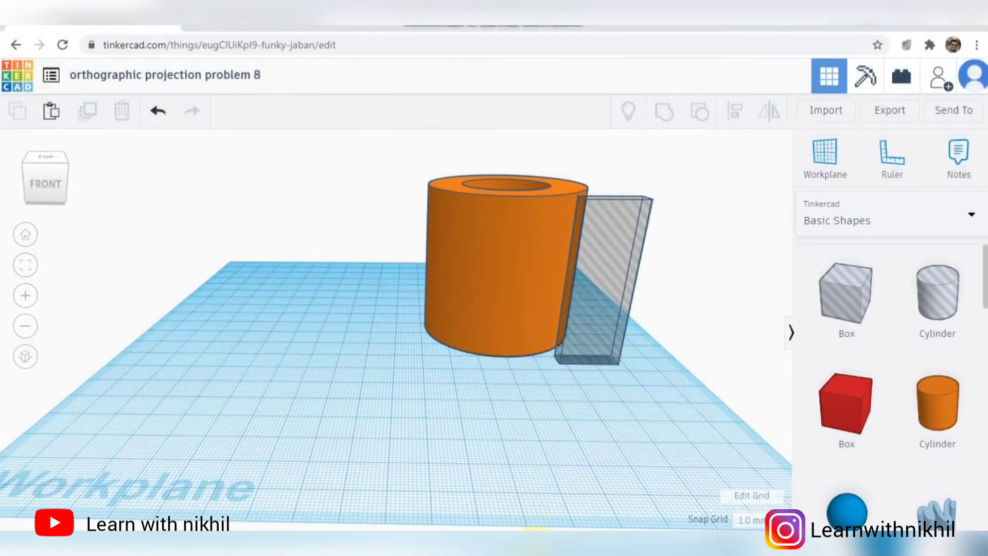
Check the slot in the reference drawing and move the box hole 30 mm back and 6 mm left, across the cylinder wall.
{"action": "key", "text": "alt+Tab"}
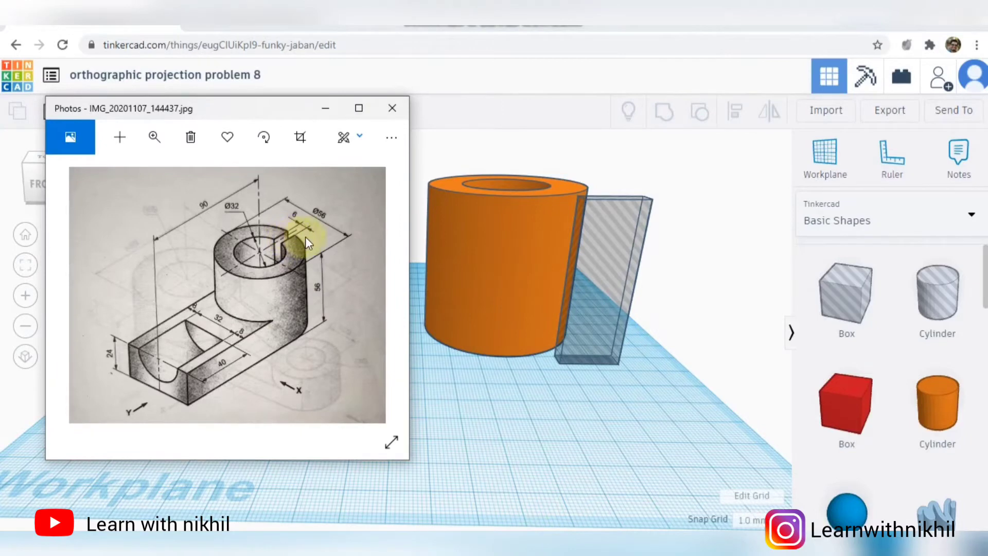
{"action": "right_click_drag", "start_coordinate": [650, 311], "coordinate": [686, 387]}
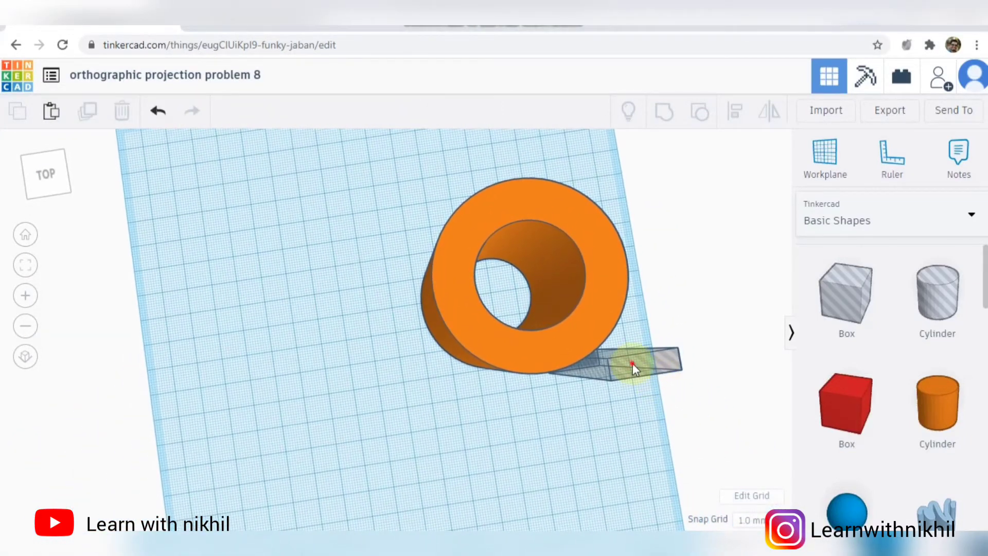
{"action": "left_click_drag", "start_coordinate": [632, 365], "coordinate": [595, 264]}
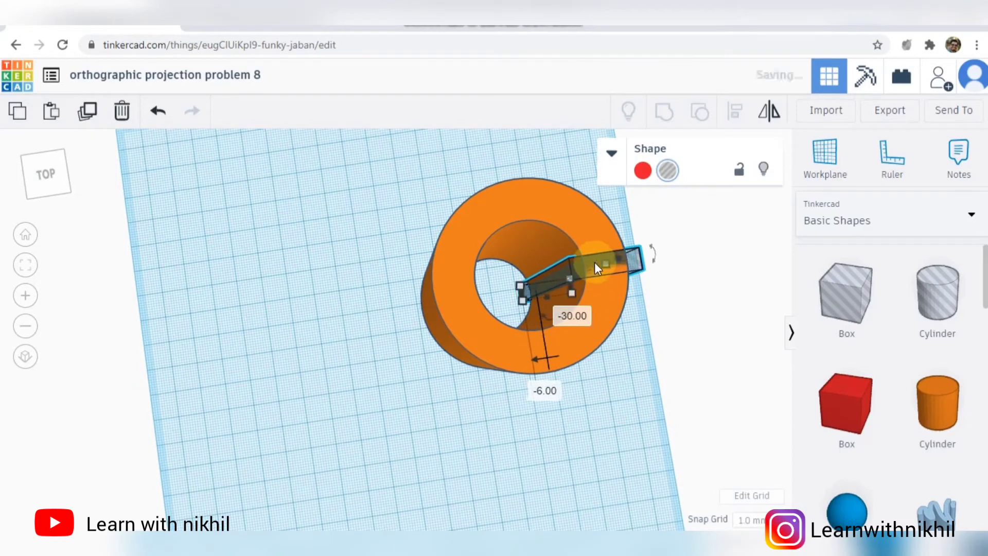
Align the box hole with the cylinder on their centres along the front-to-back axis.
{"action": "key", "text": "ctrl+a"}
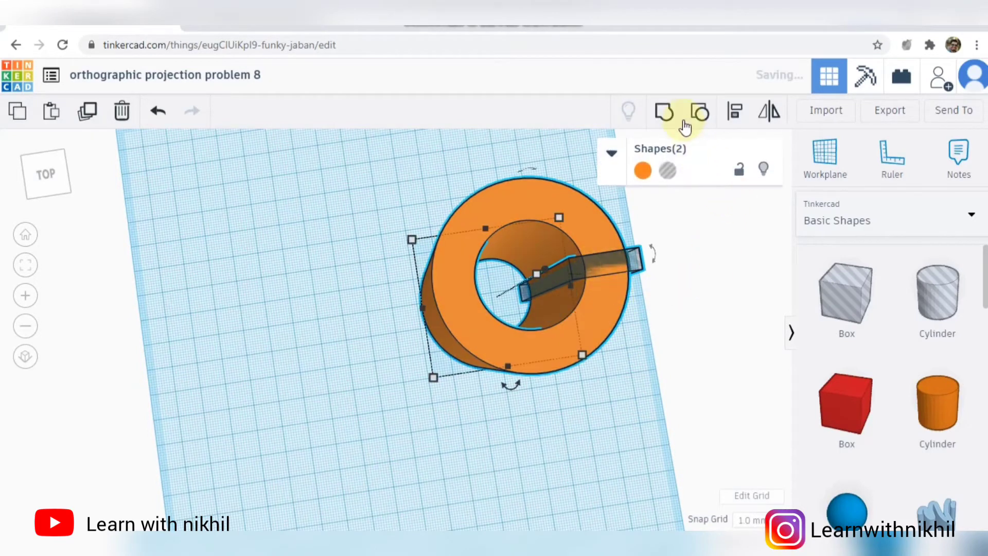
{"action": "left_click", "coordinate": [736, 114]}
{"action": "left_click", "coordinate": [408, 313]}
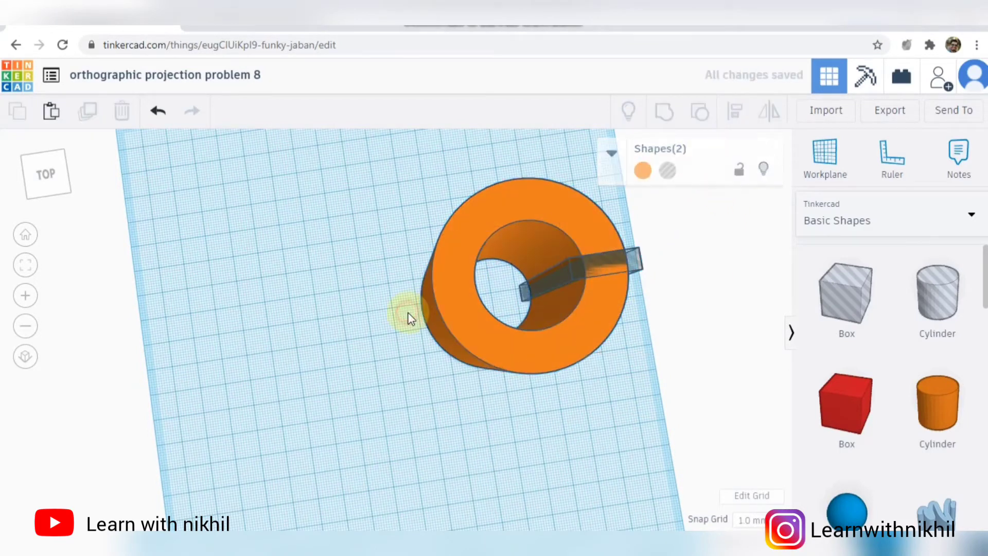
{"action": "mouse_move", "coordinate": [698, 280]}
{"action": "right_mouse_down"}
{"action": "mouse_move", "coordinate": [637, 283]}
{"action": "mouse_move", "coordinate": [650, 234]}
{"action": "mouse_move", "coordinate": [648, 255]}
{"action": "mouse_move", "coordinate": [686, 269]}
{"action": "mouse_move", "coordinate": [679, 288]}
{"action": "mouse_move", "coordinate": [688, 287]}
{"action": "right_mouse_up"}
{"action": "key", "text": "ctrl+a"}
{"action": "left_click", "coordinate": [736, 111]}
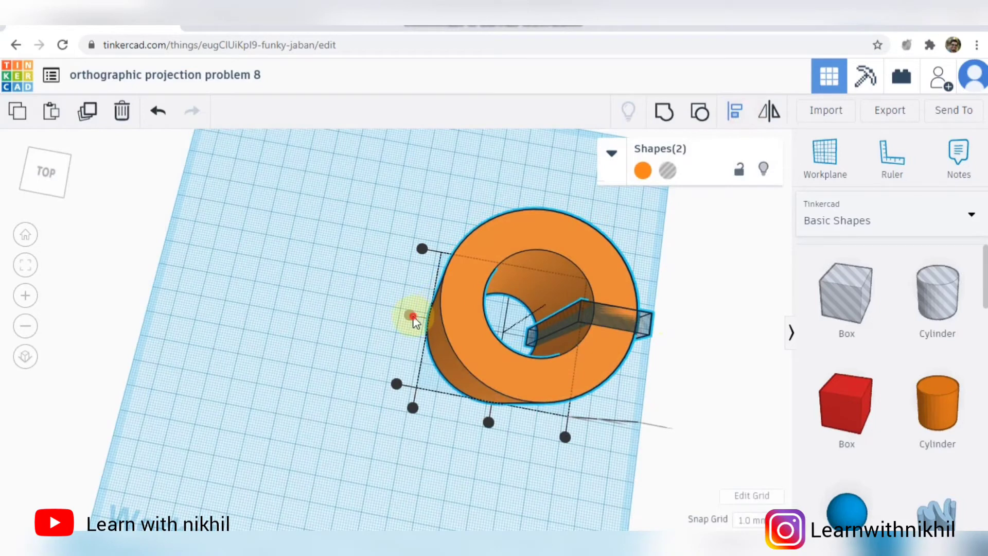
{"action": "left_click", "coordinate": [413, 317]}
Group the box hole with the cylinder to cut the 6 mm slot through its wall.
{"action": "key", "text": "ctrl+a"}
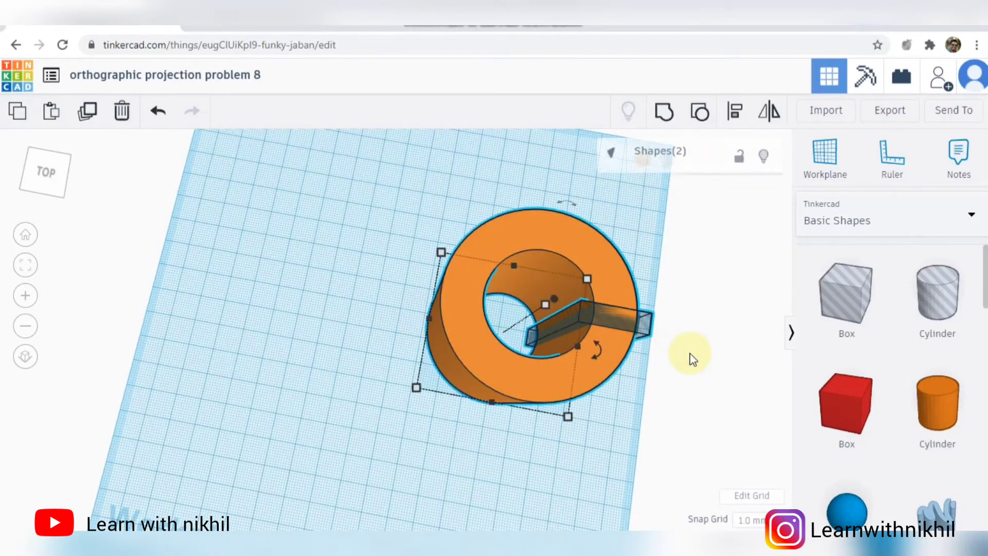
{"action": "left_click", "coordinate": [669, 110]}
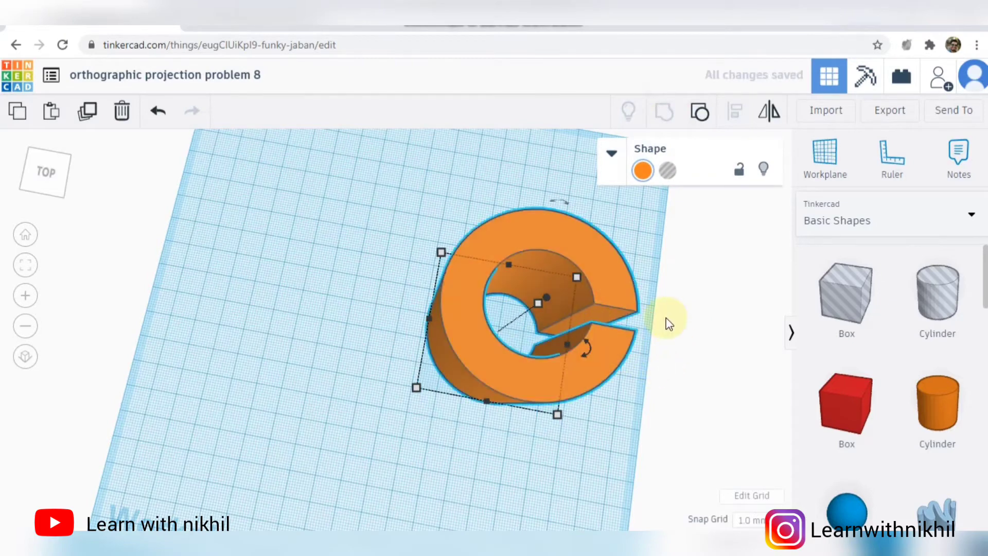
{"action": "right_click_drag", "start_coordinate": [653, 376], "coordinate": [725, 300]}
Check the base dimensions in the reference drawing, place a solid box left of the slotted cylinder and set its height to 24 mm.
{"action": "key", "text": "alt+Tab"}
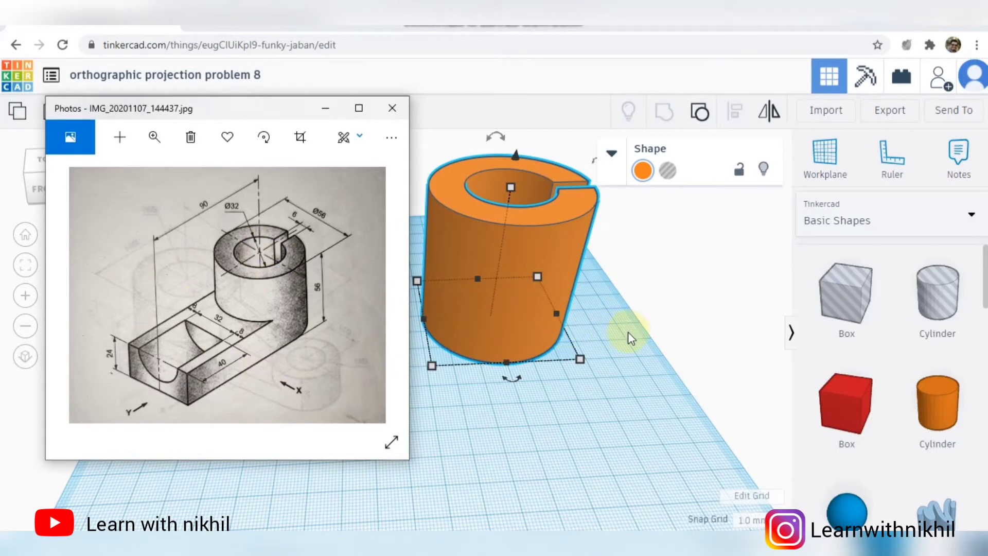
{"action": "key", "text": "alt+Tab"}
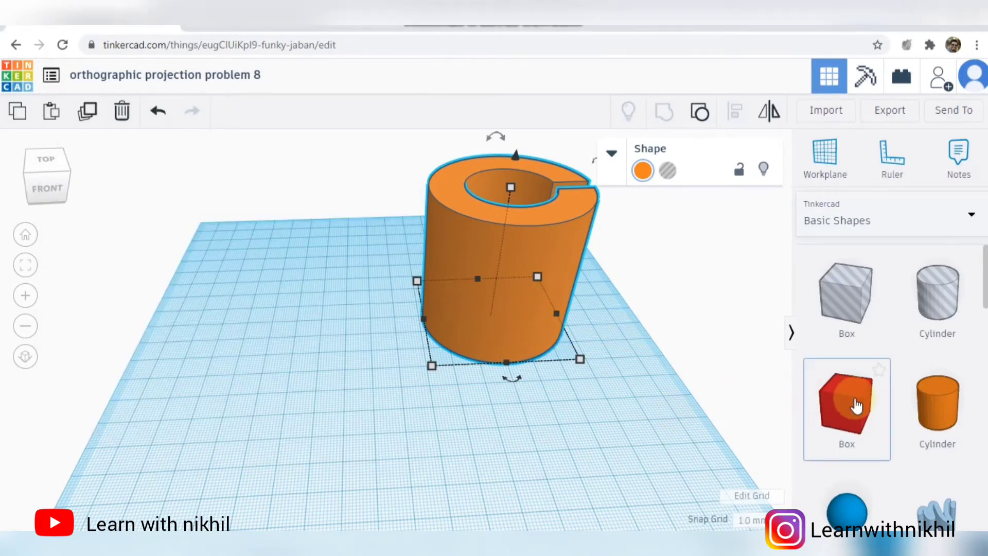
{"action": "left_click_drag", "start_coordinate": [856, 406], "coordinate": [299, 333]}
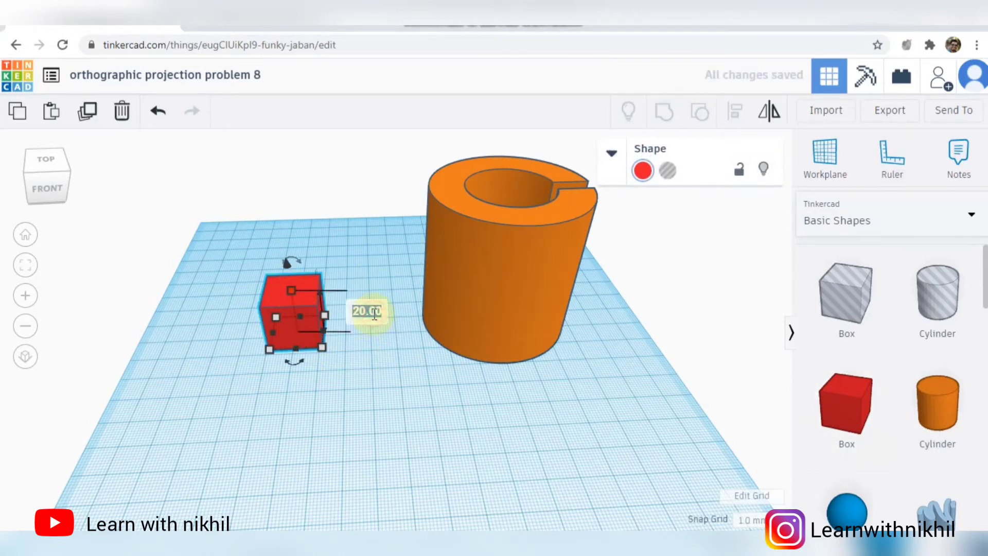
{"action": "left_click", "coordinate": [373, 314]}
{"action": "type", "text": "24"}
{"action": "key", "text": "Return"}
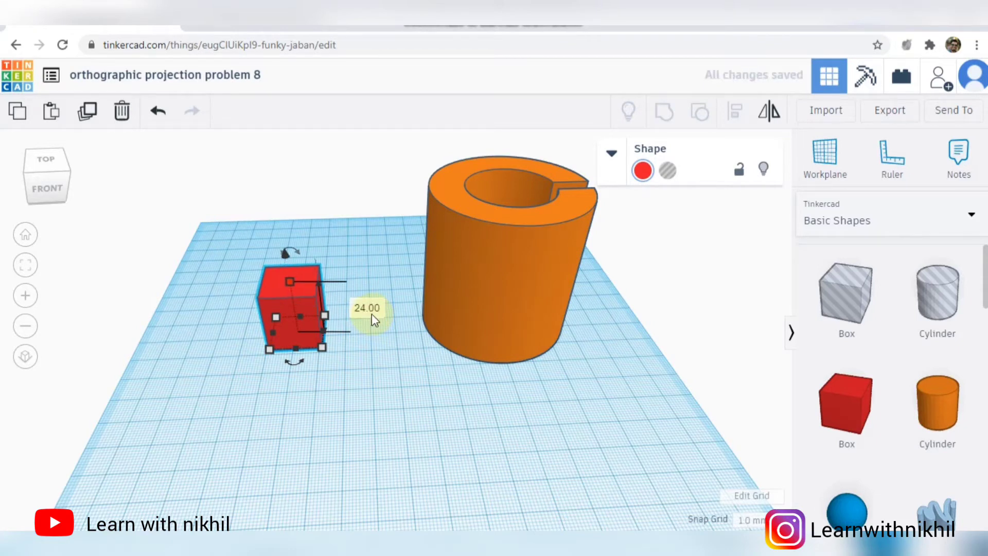
Set the red base box's length to 90 mm, extending towards the cylinder.
{"action": "mouse_move", "coordinate": [324, 349]}
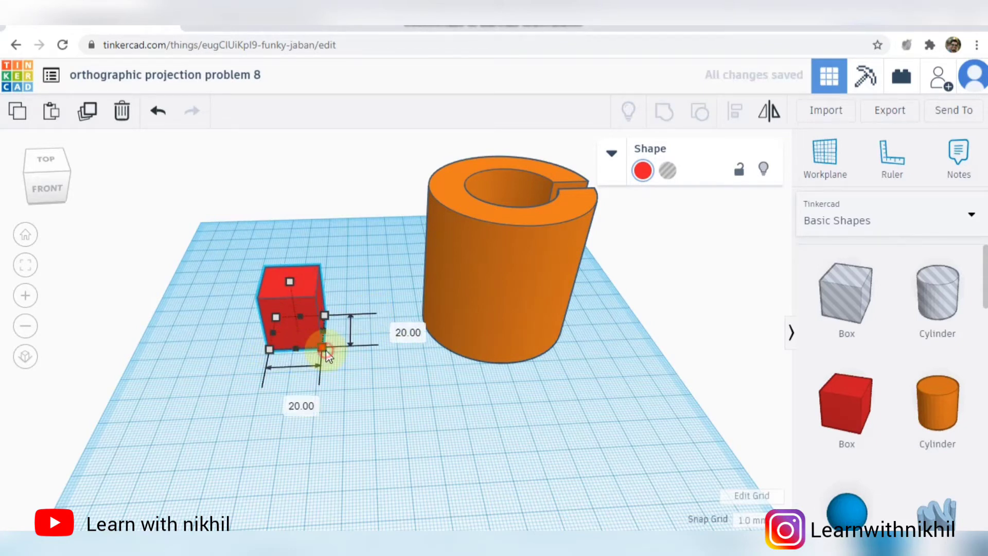
{"action": "left_click", "coordinate": [291, 400]}
{"action": "type", "text": "90"}
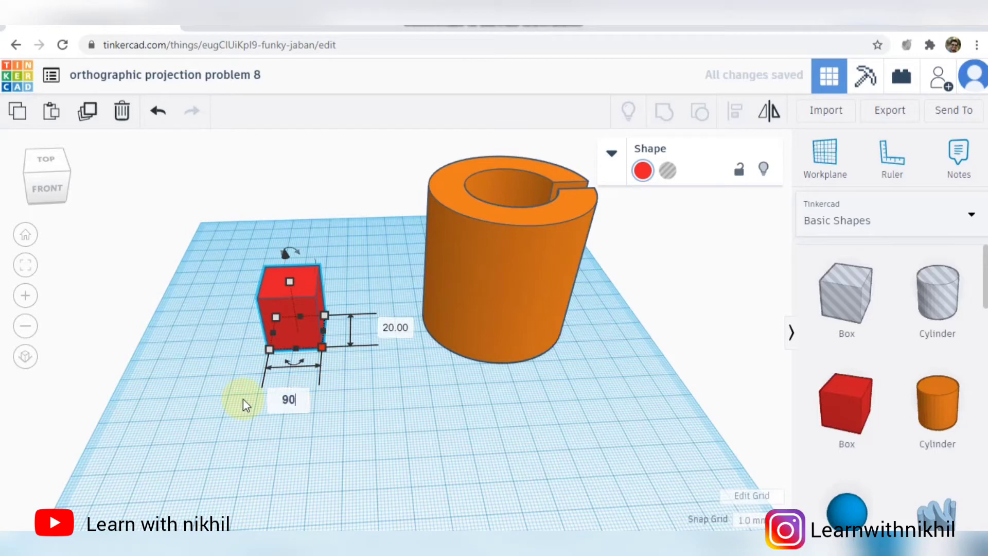
{"action": "key", "text": "Return"}
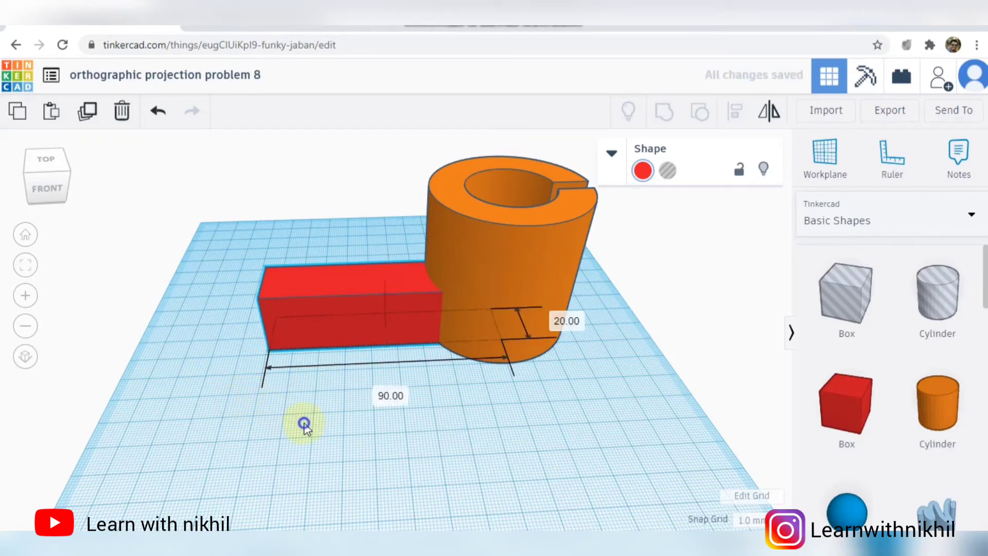
Check the reference drawing again and set the base box's width to 56 mm.
{"action": "right_click_drag", "start_coordinate": [304, 419], "coordinate": [436, 444]}
{"action": "mouse_move", "coordinate": [345, 445]}
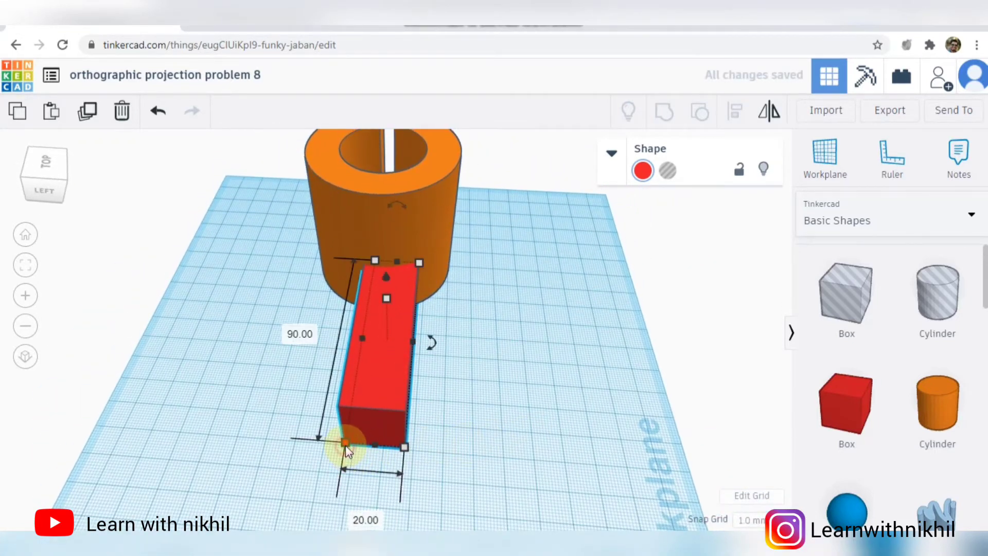
{"action": "key", "text": "alt+Tab"}
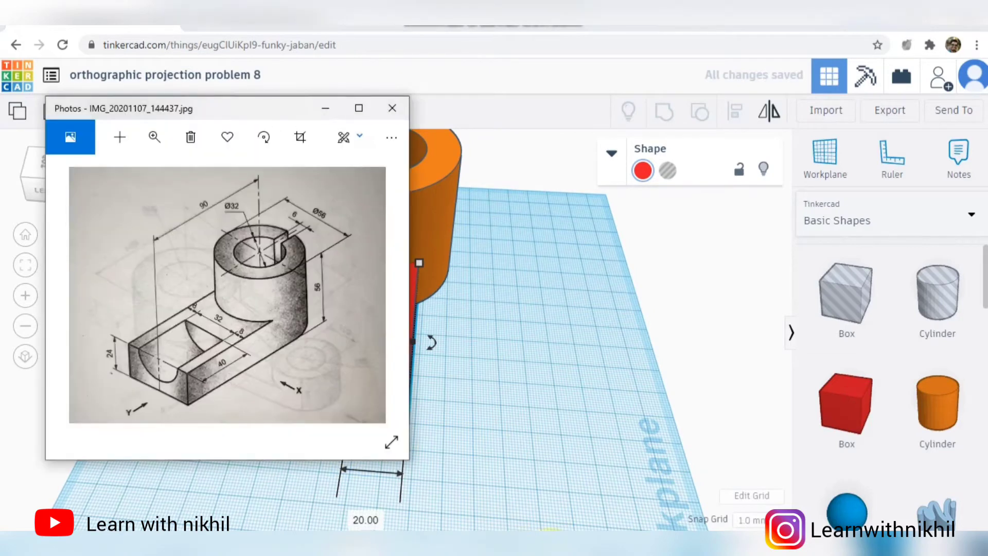
{"action": "left_click_drag", "start_coordinate": [281, 108], "coordinate": [582, 112]}
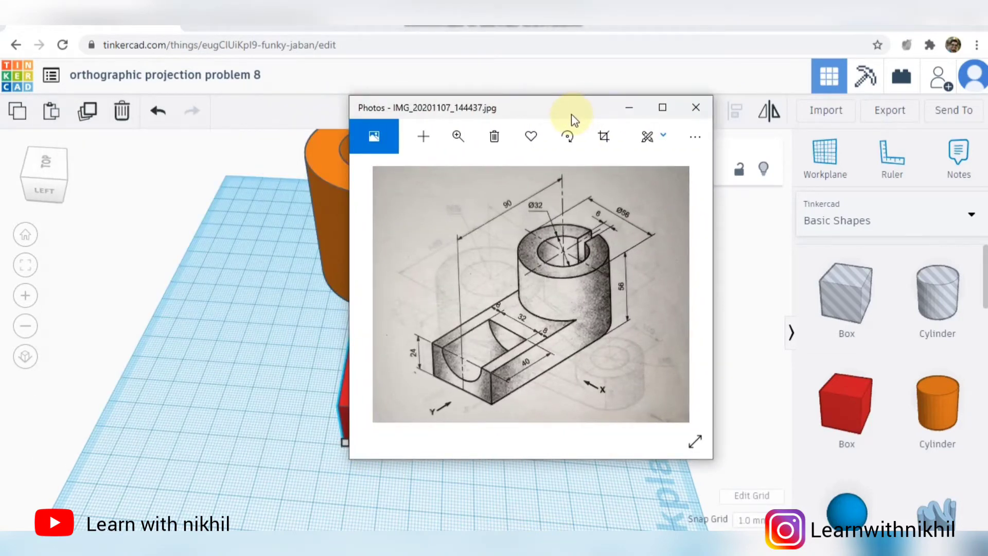
{"action": "left_click_drag", "start_coordinate": [552, 101], "coordinate": [705, 112]}
{"action": "left_click", "coordinate": [372, 516]}
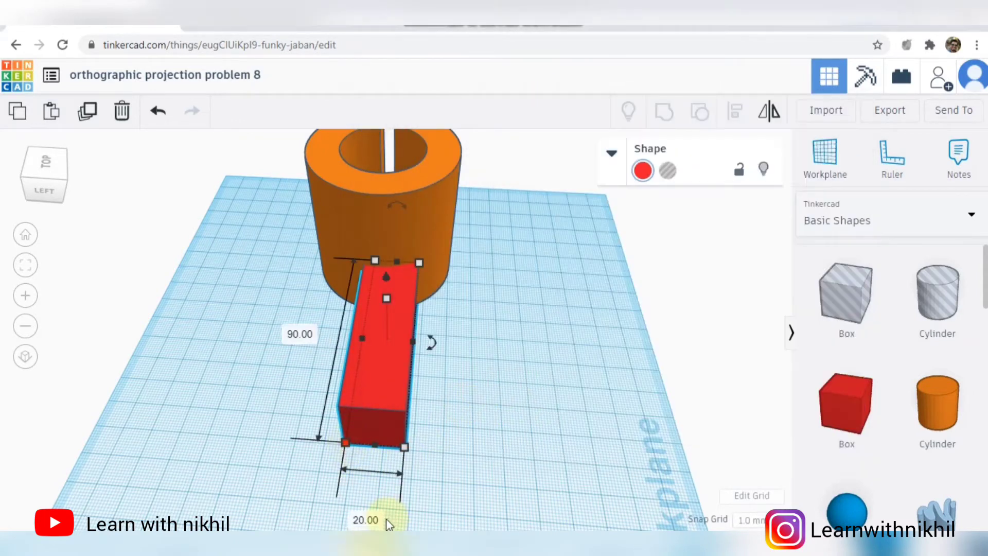
{"action": "type", "text": "56"}
{"action": "key", "text": "Return"}
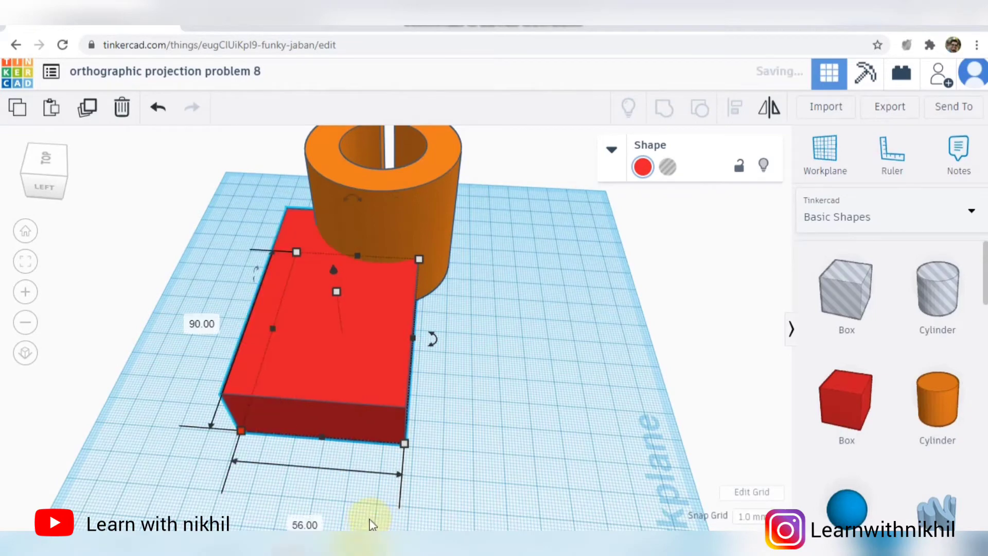
Move the base box about 14 mm forward and 1 mm left, and nudge the slotted cylinder about 2 mm to line them up.
{"action": "key", "text": "ctrl+a"}
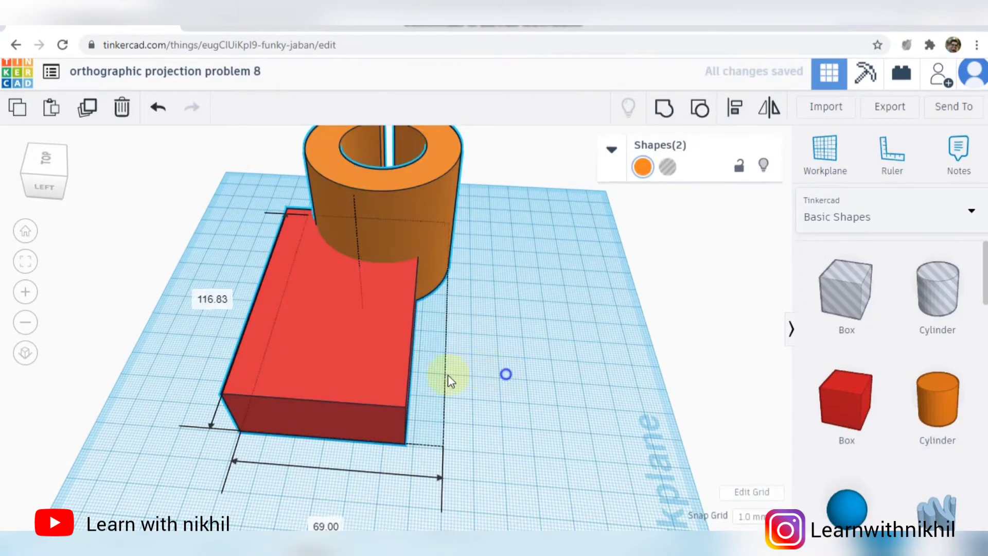
{"action": "right_click_drag", "start_coordinate": [448, 376], "coordinate": [418, 372]}
{"action": "left_click", "coordinate": [442, 420]}
{"action": "scroll", "coordinate": [418, 371], "scroll_direction": "up", "scroll_amount": 5}
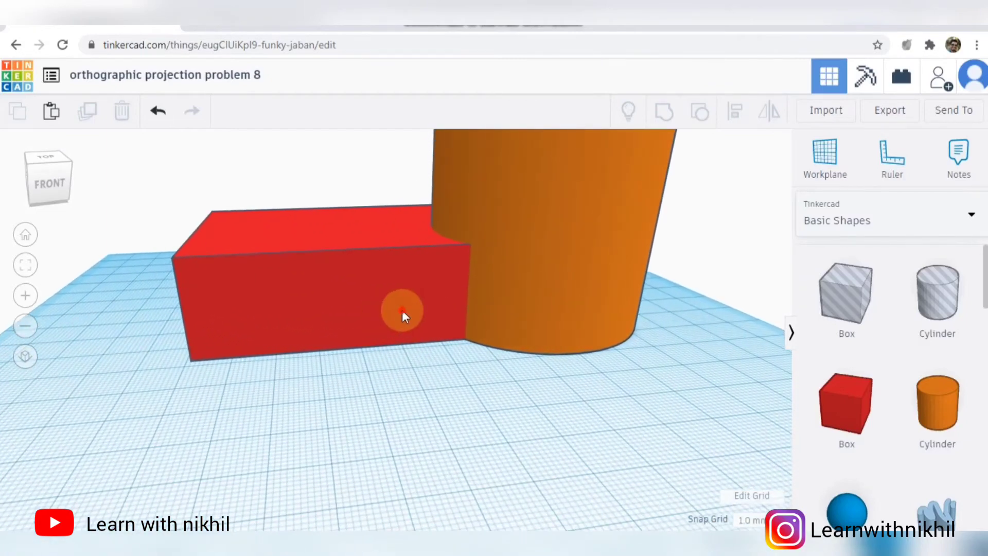
{"action": "left_click", "coordinate": [402, 310]}
{"action": "left_click_drag", "start_coordinate": [410, 332], "coordinate": [416, 334]}
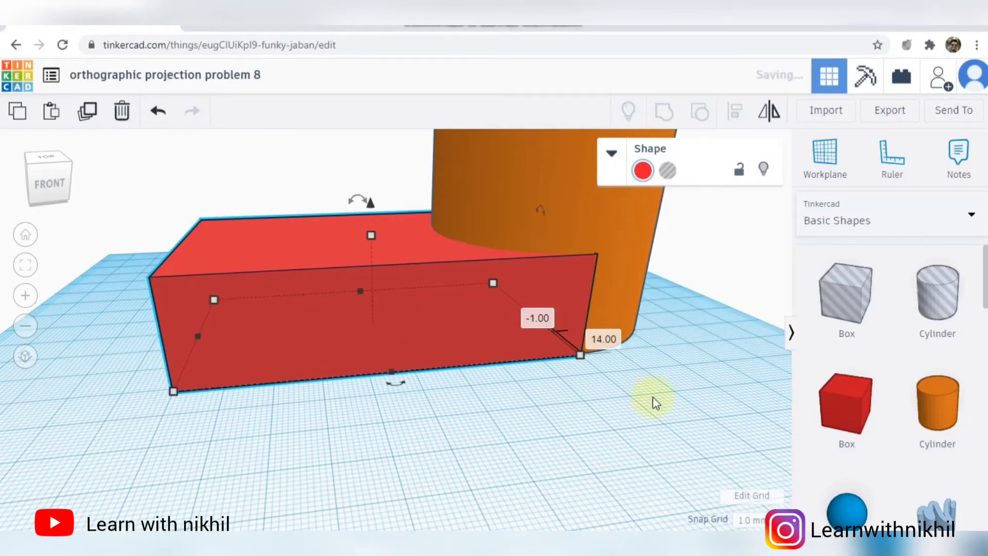
{"action": "right_click_drag", "start_coordinate": [653, 399], "coordinate": [625, 406]}
{"action": "left_click", "coordinate": [641, 373]}
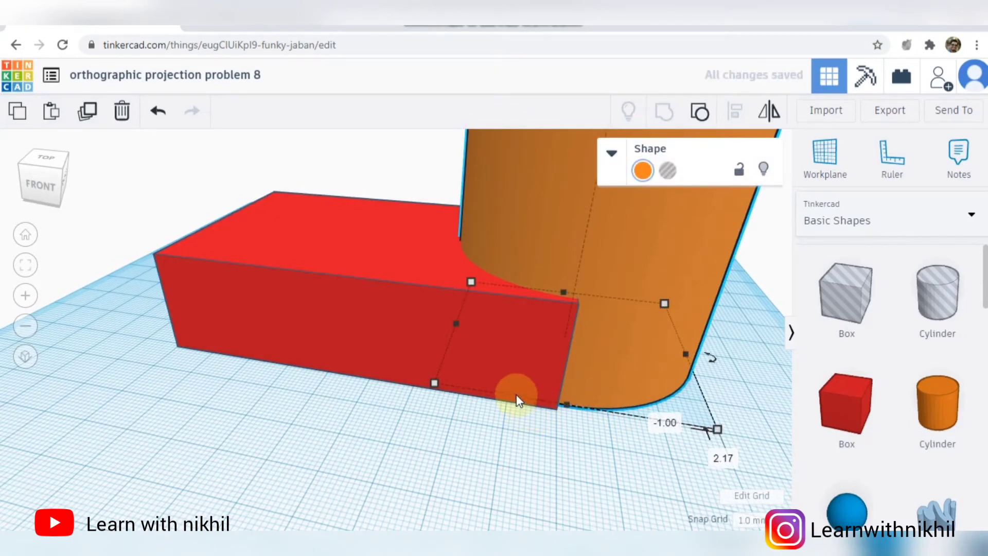
Select the base box and the slotted cylinder together and align them across their width.
{"action": "left_click_drag", "start_coordinate": [518, 390], "coordinate": [546, 391]}
{"action": "left_click", "coordinate": [662, 418]}
{"action": "right_click_drag", "start_coordinate": [670, 397], "coordinate": [674, 462]}
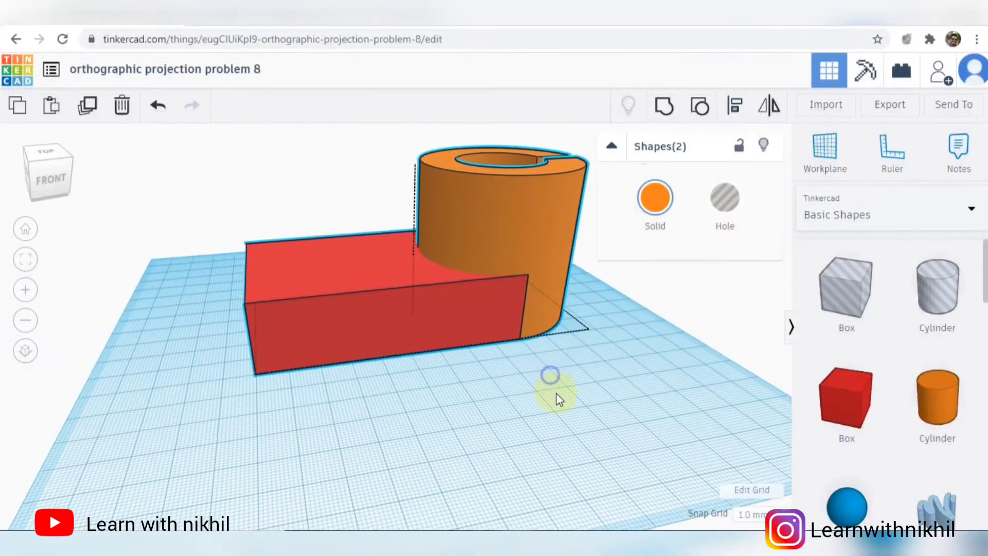
{"action": "right_click_drag", "start_coordinate": [559, 399], "coordinate": [555, 369]}
{"action": "scroll", "coordinate": [554, 369], "scroll_direction": "up", "scroll_amount": 2}
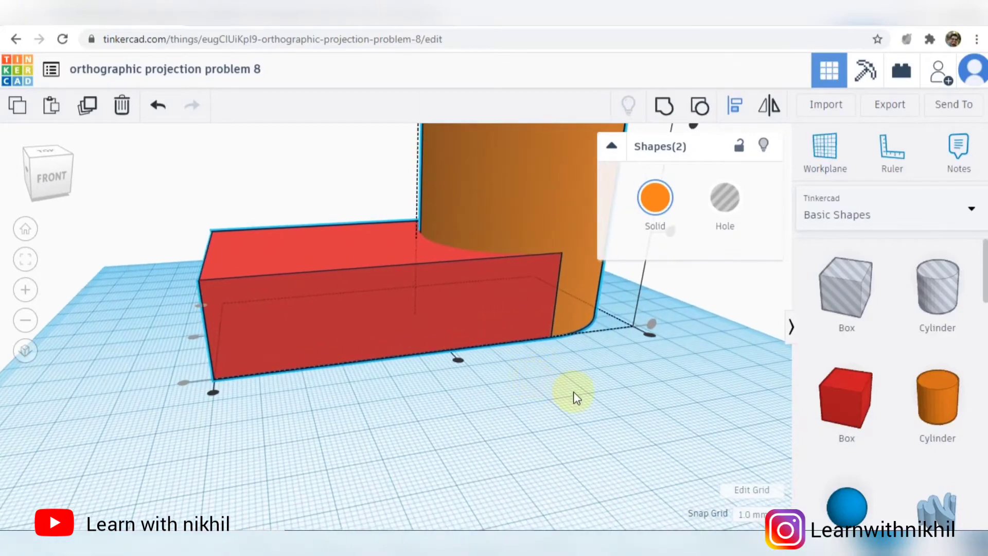
{"action": "scroll", "coordinate": [574, 393], "scroll_direction": "down", "scroll_amount": 3}
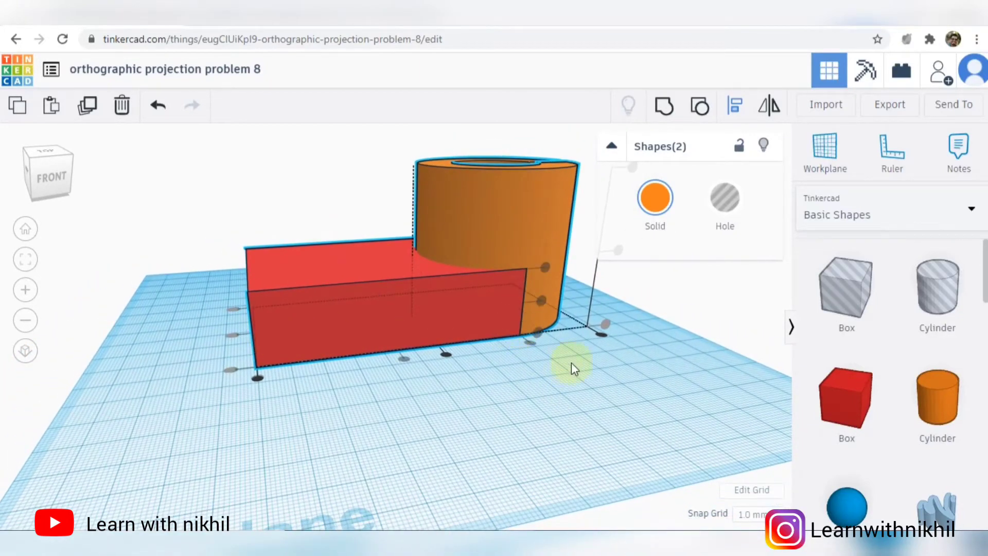
Check the end recess in the reference drawing, place a cylindrical hole in front of the base box and rotate it 90° onto its side.
{"action": "key", "text": "alt+Tab"}
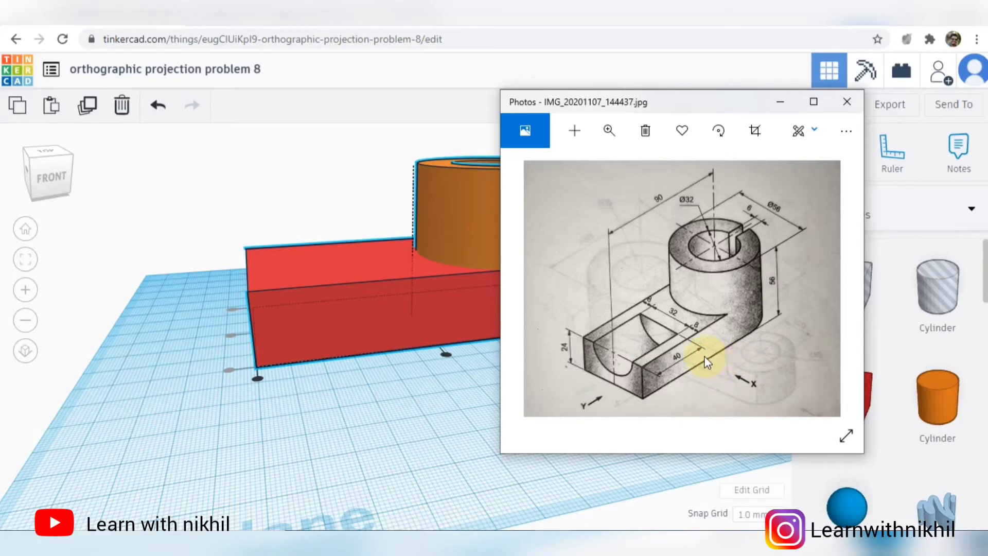
{"action": "left_click", "coordinate": [938, 296]}
{"action": "left_click_drag", "start_coordinate": [944, 298], "coordinate": [400, 382]}
{"action": "left_click", "coordinate": [318, 361]}
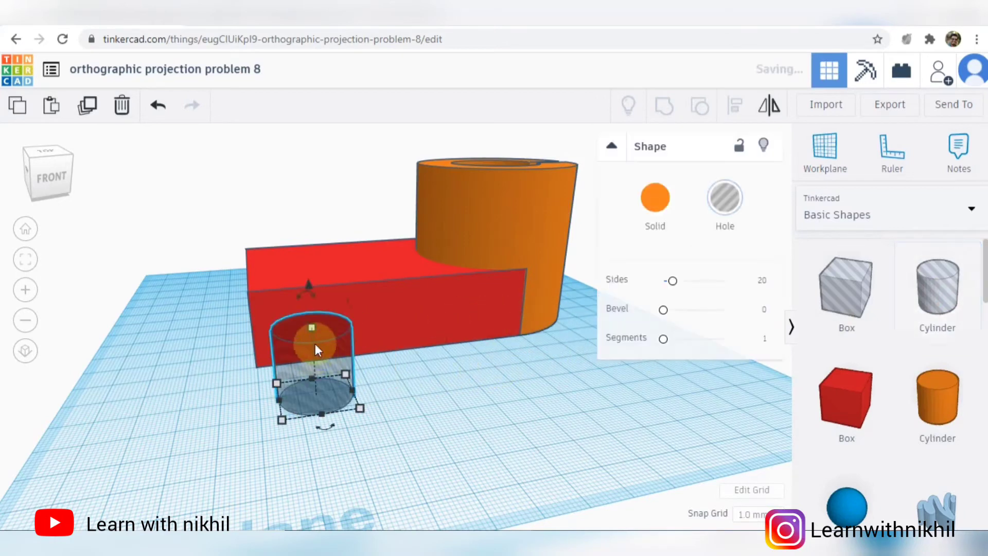
{"action": "left_click", "coordinate": [308, 294]}
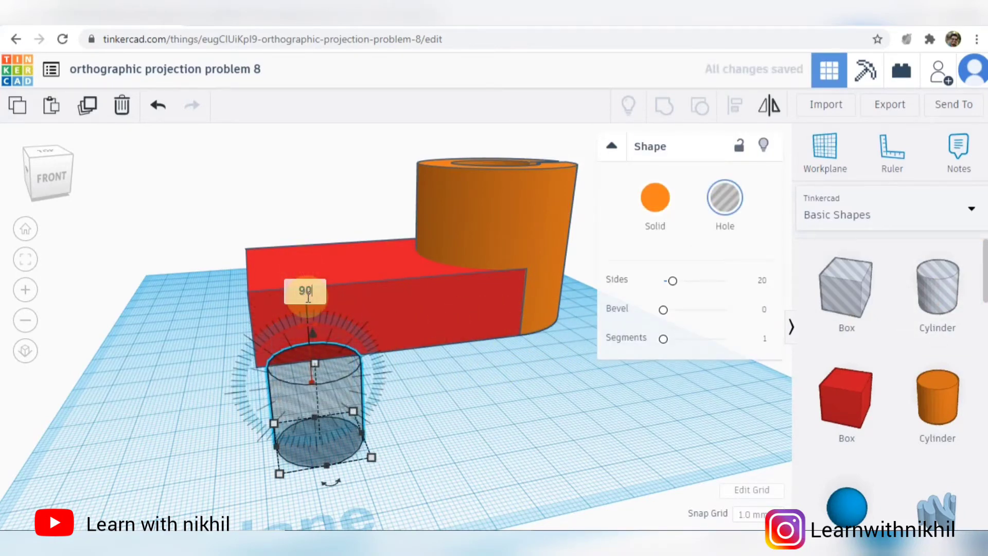
{"action": "type", "text": "90"}
{"action": "key", "text": "Return"}
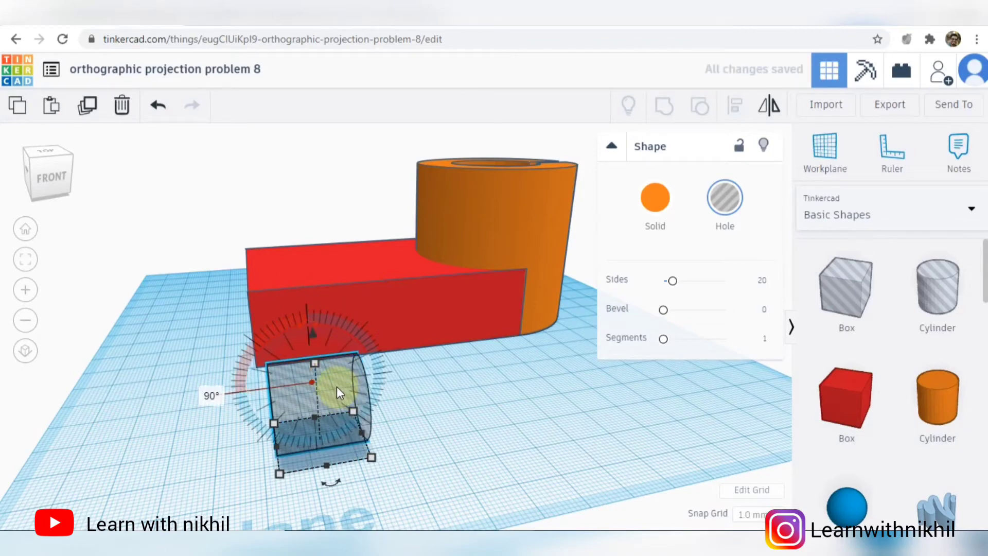
Move the rotated hole cylinder to the free end of the base box, opposite the slotted cylinder.
{"action": "right_click_drag", "start_coordinate": [336, 388], "coordinate": [481, 406]}
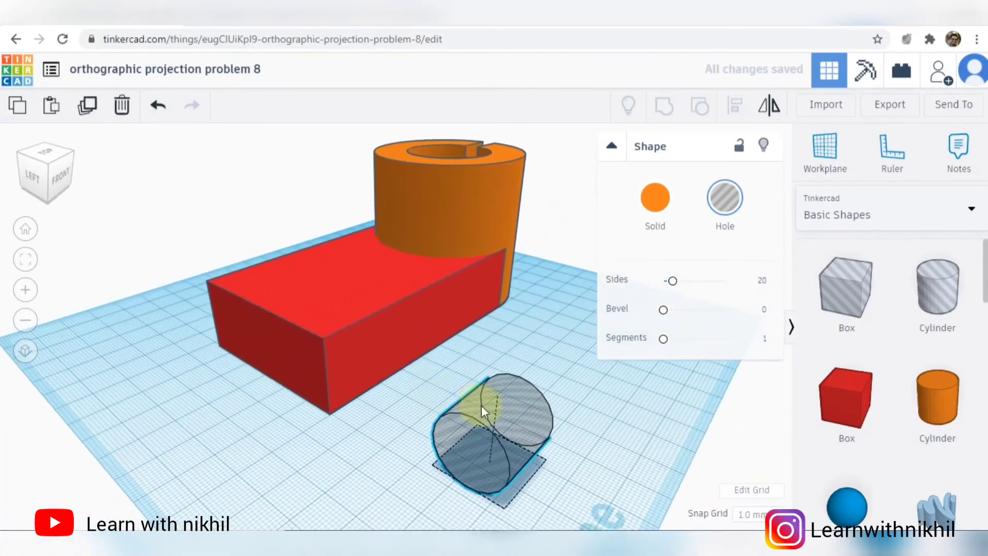
{"action": "left_click_drag", "start_coordinate": [510, 437], "coordinate": [228, 376]}
{"action": "right_click_drag", "start_coordinate": [474, 414], "coordinate": [585, 453]}
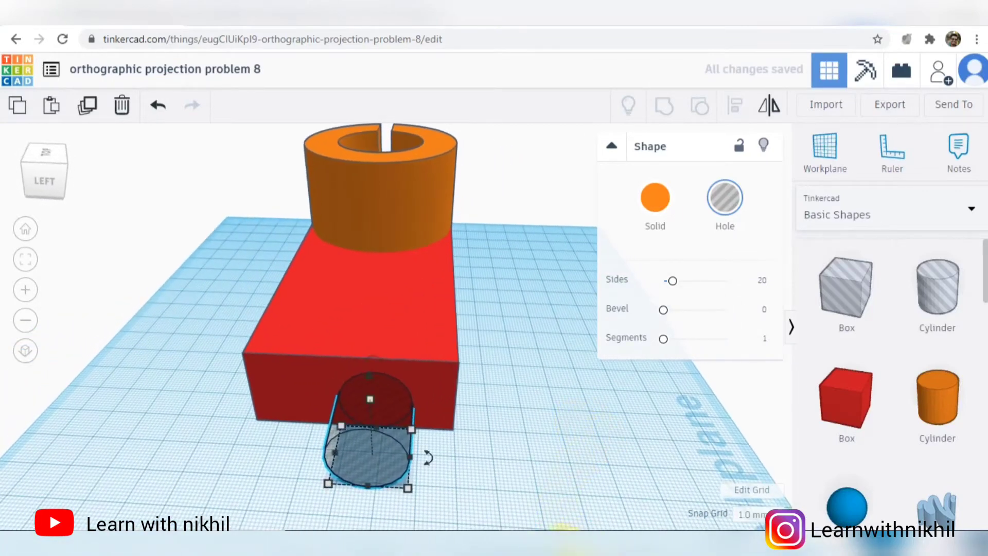
Check the recess size in the reference drawing and set the hole cylinder's width and height to 32 mm.
{"action": "left_click", "coordinate": [605, 546]}
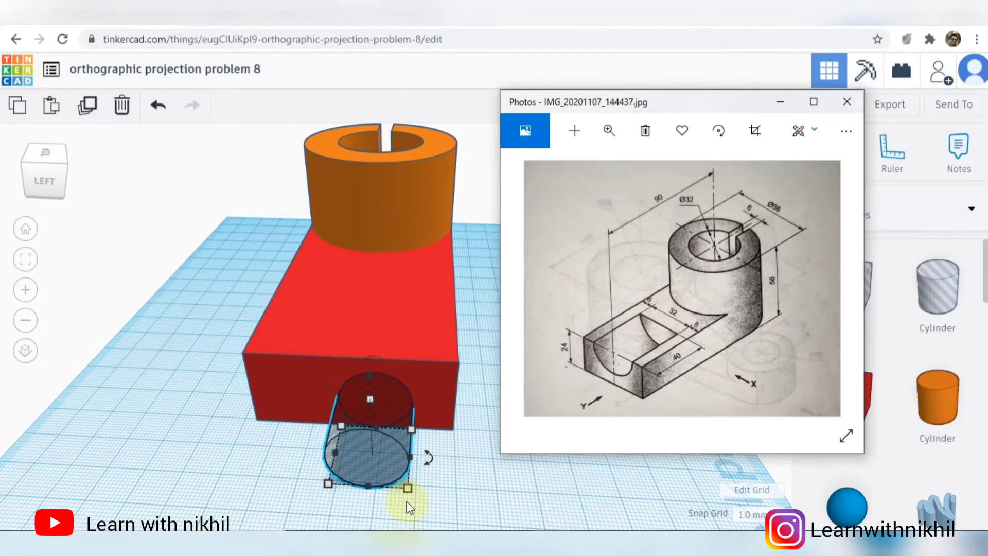
{"action": "left_click", "coordinate": [407, 488]}
{"action": "scroll", "coordinate": [396, 492], "scroll_direction": "down", "scroll_amount": 2}
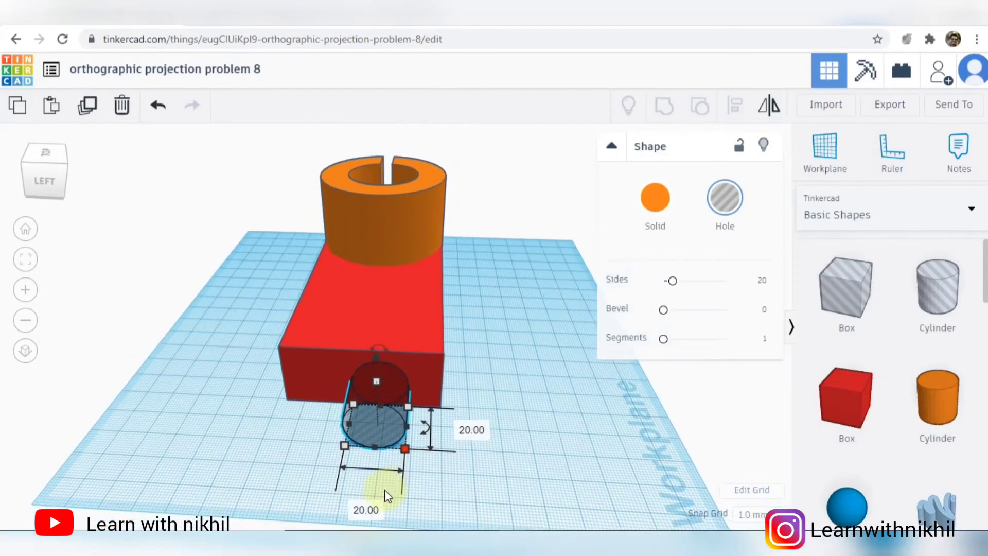
{"action": "left_click", "coordinate": [366, 509]}
{"action": "type", "text": "32"}
{"action": "key", "text": "Return"}
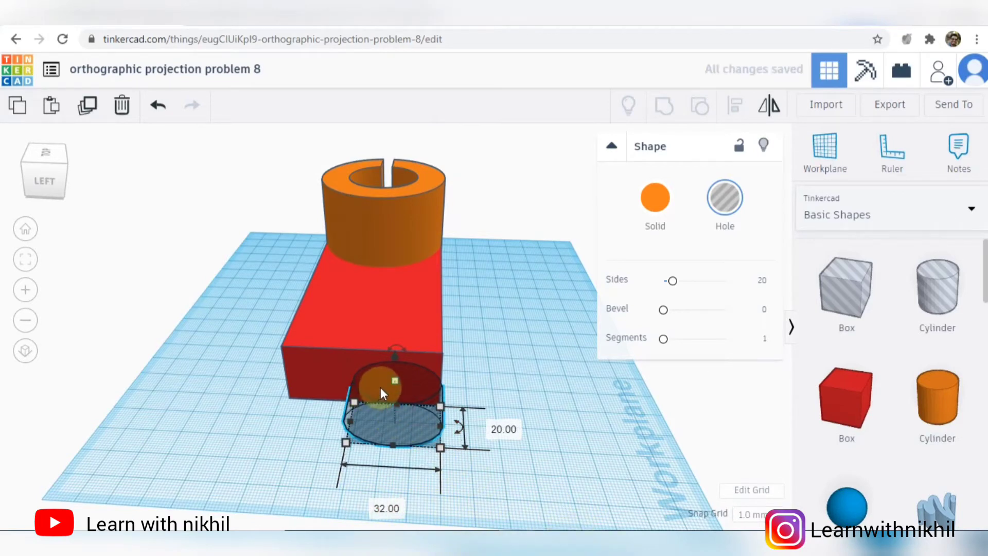
{"action": "left_click", "coordinate": [394, 380]}
{"action": "left_click", "coordinate": [461, 402]}
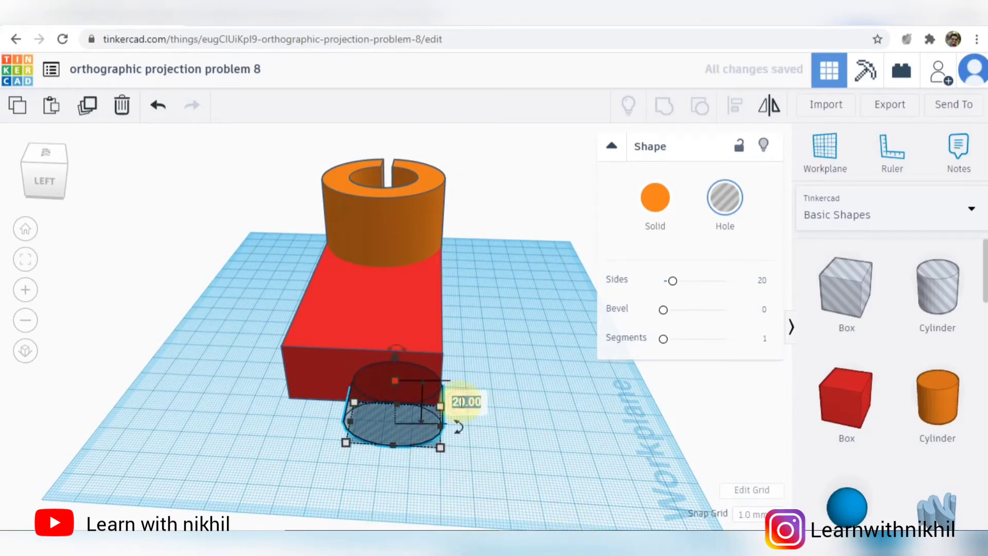
{"action": "type", "text": "32"}
{"action": "key", "text": "Return"}
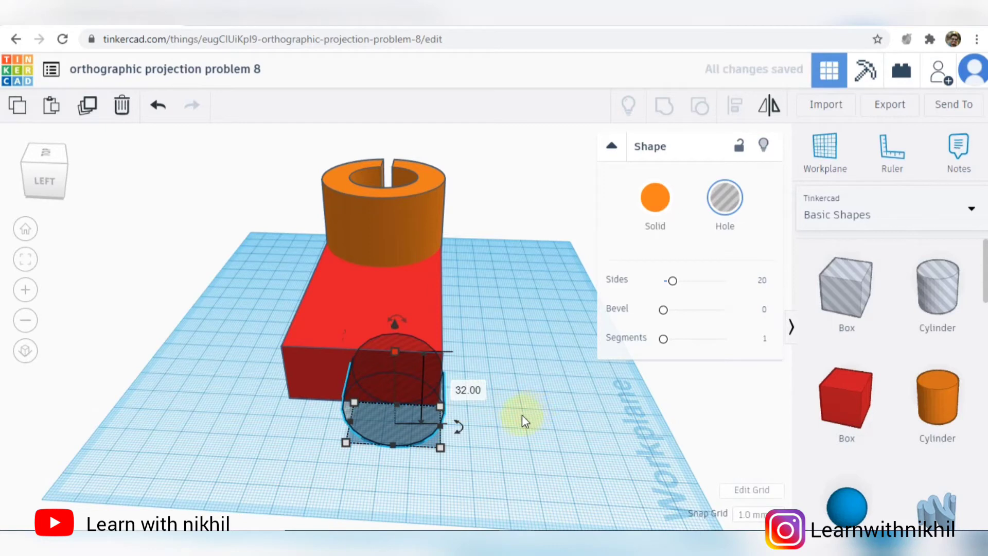
Consult the reference drawing's recess and calculate its radius as 32 ÷ 2 in Calculator.
{"action": "left_click", "coordinate": [556, 526]}
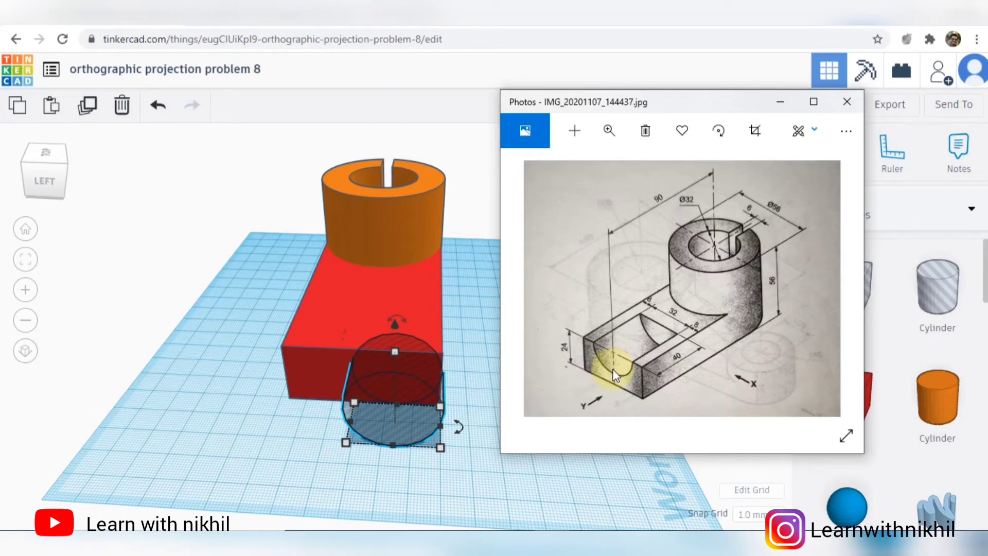
{"action": "left_click", "coordinate": [112, 528]}
{"action": "left_click", "coordinate": [274, 204]}
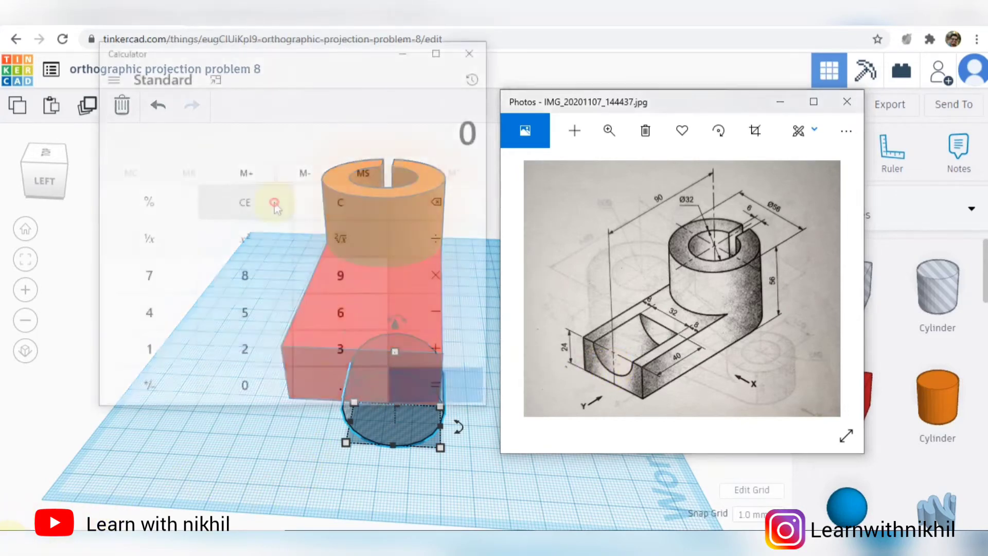
{"action": "left_click", "coordinate": [335, 352]}
{"action": "left_click", "coordinate": [249, 348]}
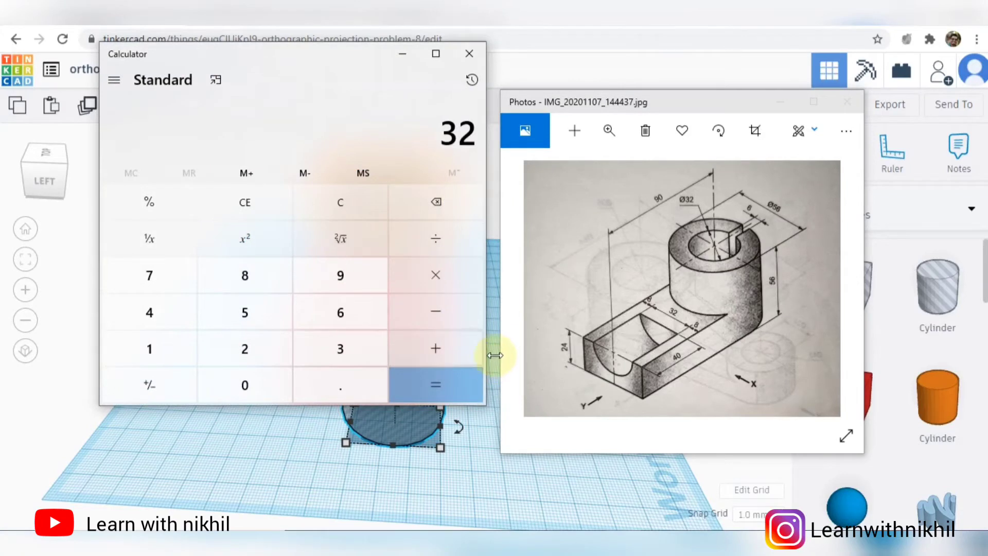
{"action": "left_click", "coordinate": [455, 256]}
{"action": "left_click", "coordinate": [257, 348]}
{"action": "left_click", "coordinate": [446, 385]}
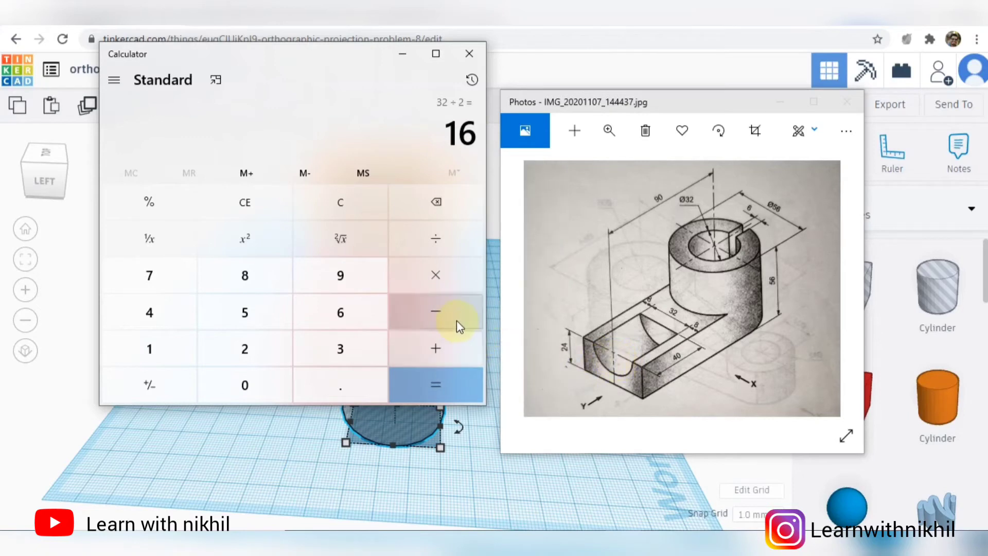
Calculate the recess's height above the base's underside as 24 − 16, and close Calculator.
{"action": "left_click", "coordinate": [332, 201]}
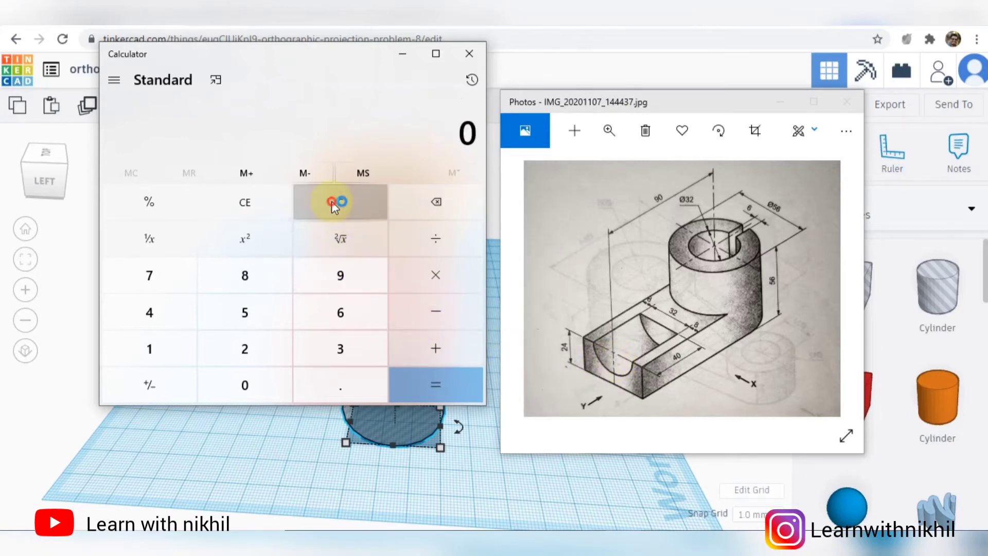
{"action": "left_click", "coordinate": [263, 348]}
{"action": "left_click", "coordinate": [159, 311]}
{"action": "left_click", "coordinate": [411, 312]}
{"action": "left_click", "coordinate": [166, 350]}
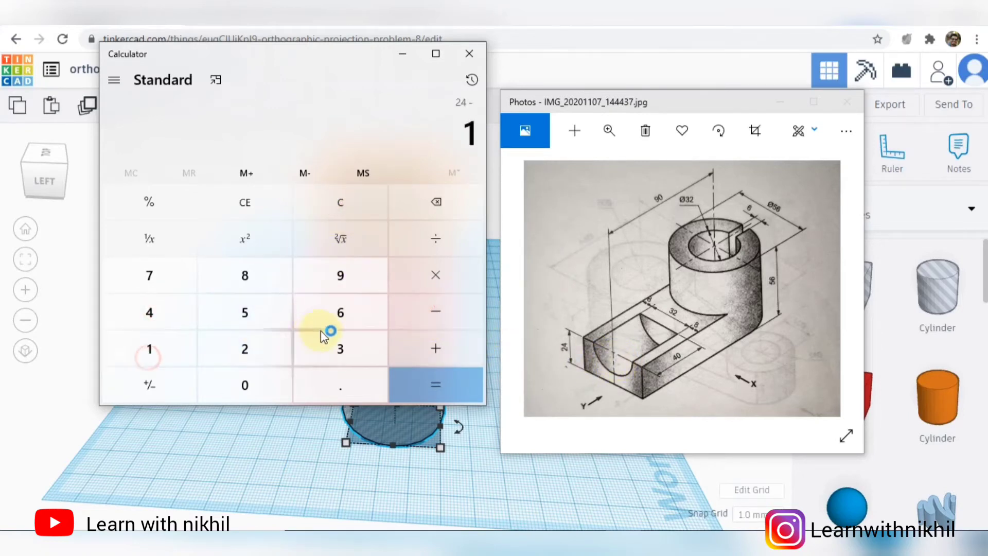
{"action": "left_click", "coordinate": [330, 322]}
{"action": "left_click", "coordinate": [471, 387]}
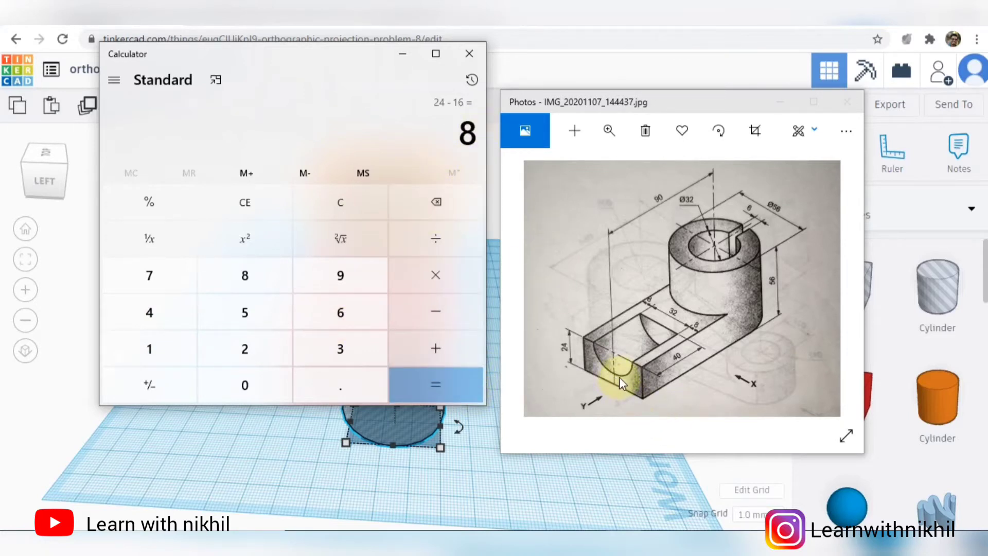
{"action": "left_click", "coordinate": [469, 54]}
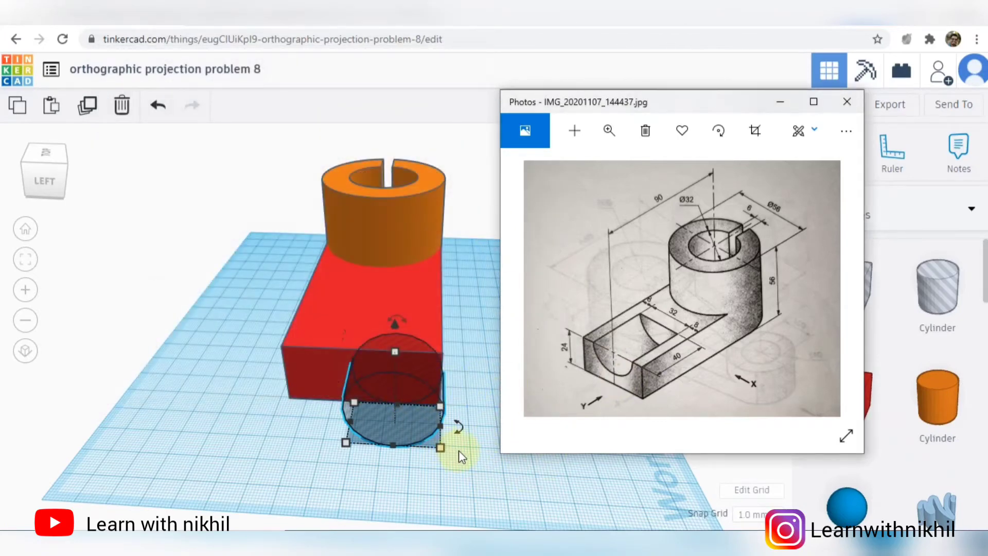
Set the hole cylinder's sides to 64 and raise it 8 mm above the workplane.
{"action": "right_click_drag", "start_coordinate": [459, 451], "coordinate": [471, 416]}
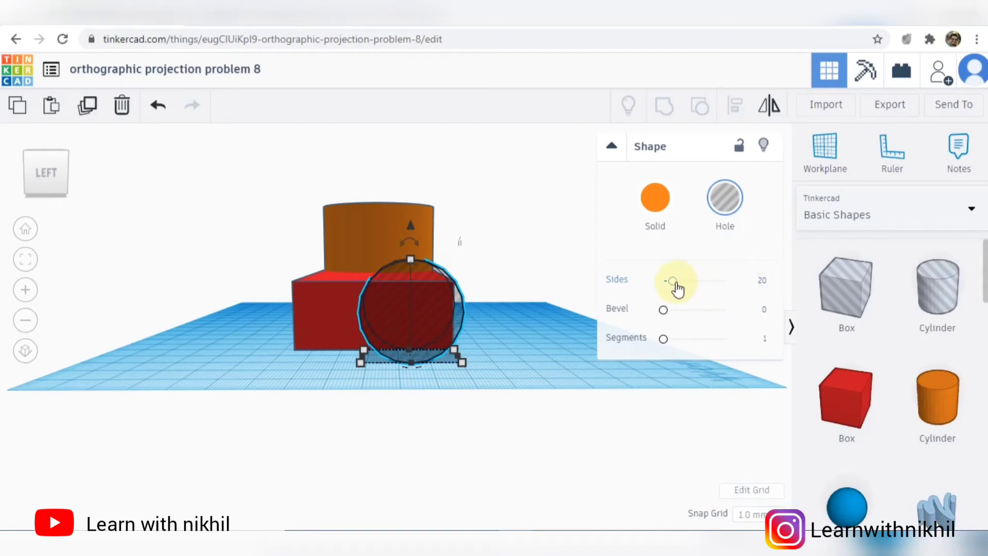
{"action": "left_click_drag", "start_coordinate": [673, 280], "coordinate": [757, 283]}
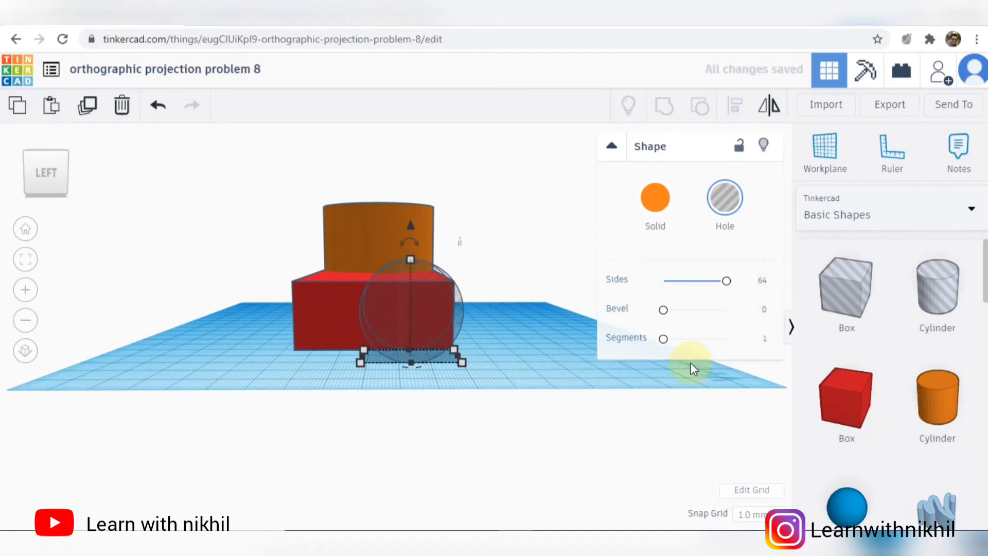
{"action": "left_click_drag", "start_coordinate": [410, 228], "coordinate": [412, 217]}
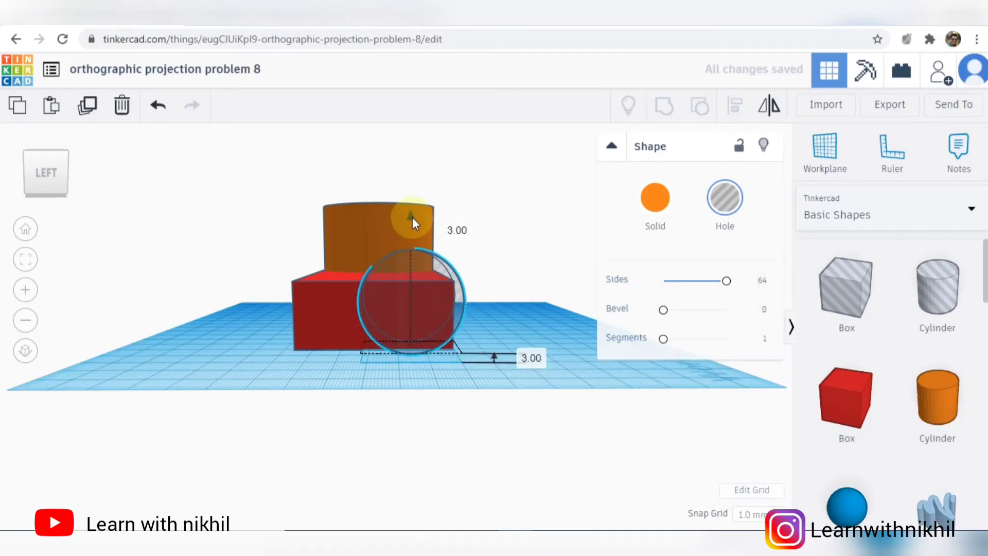
{"action": "left_click", "coordinate": [536, 366]}
{"action": "type", "text": "8"}
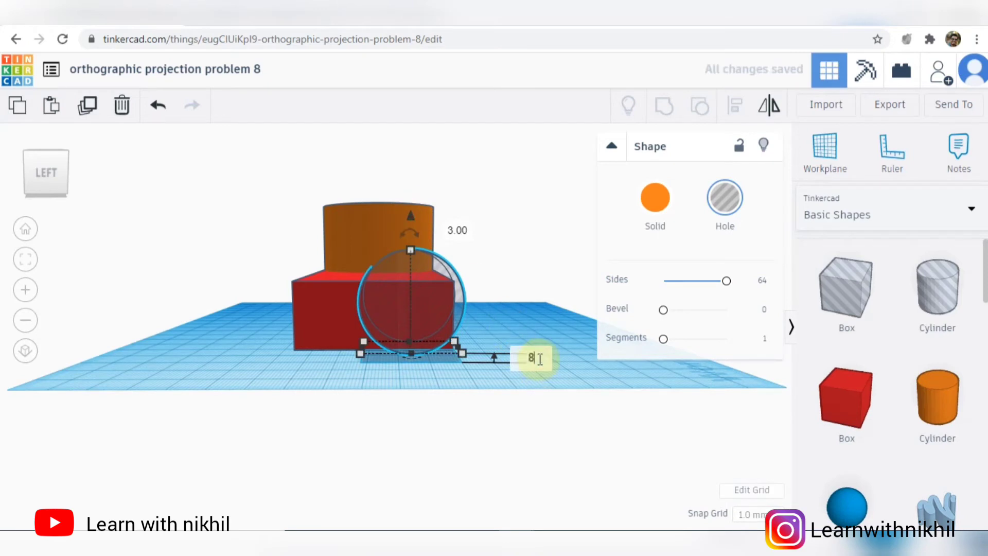
{"action": "key", "text": "Return"}
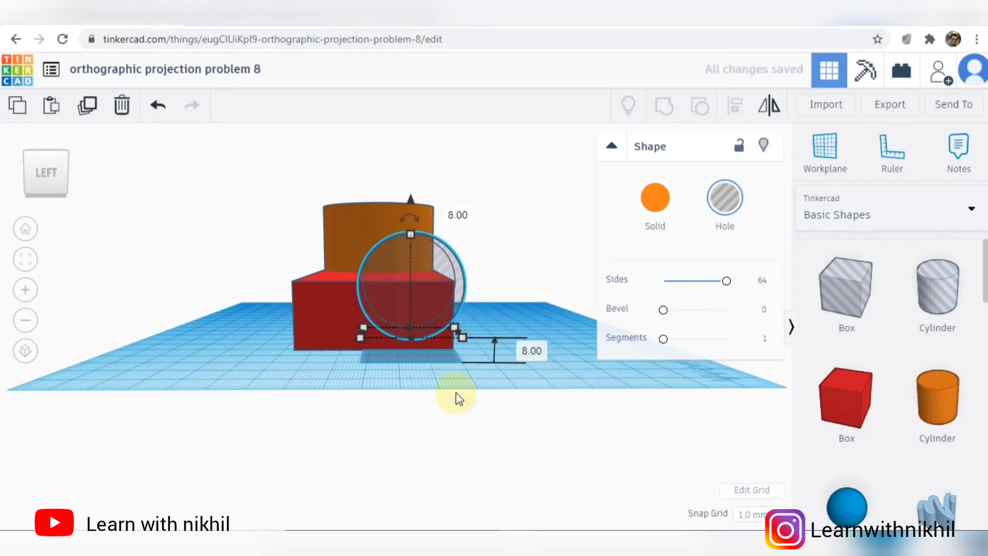
Select the hole cylinder with the base box and align it flush with the base's free end and centred across its width.
{"action": "left_click", "coordinate": [550, 533]}
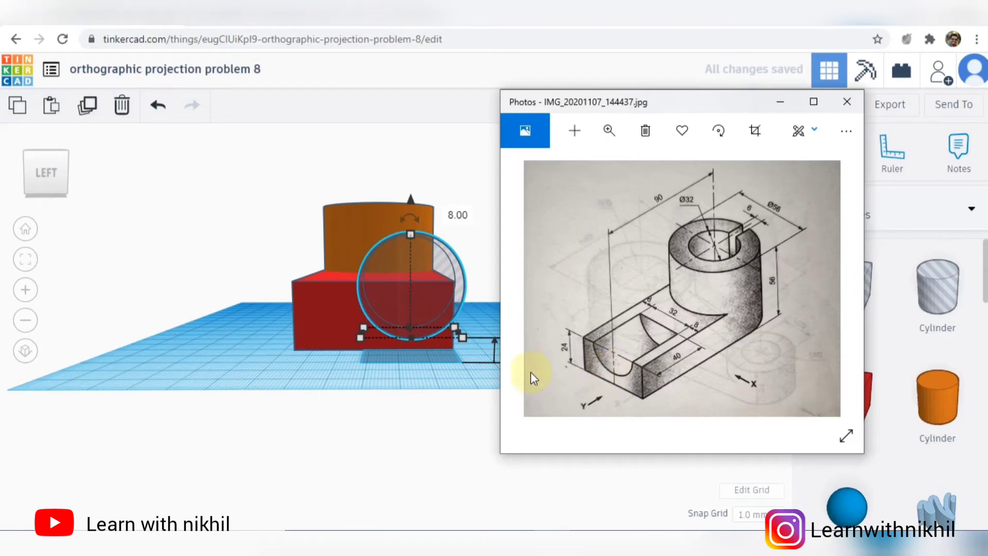
{"action": "left_click", "coordinate": [458, 372]}
{"action": "right_click_drag", "start_coordinate": [471, 375], "coordinate": [492, 440]}
{"action": "left_click_drag", "start_coordinate": [492, 439], "coordinate": [415, 399]}
{"action": "key", "text": "ctrl+a"}
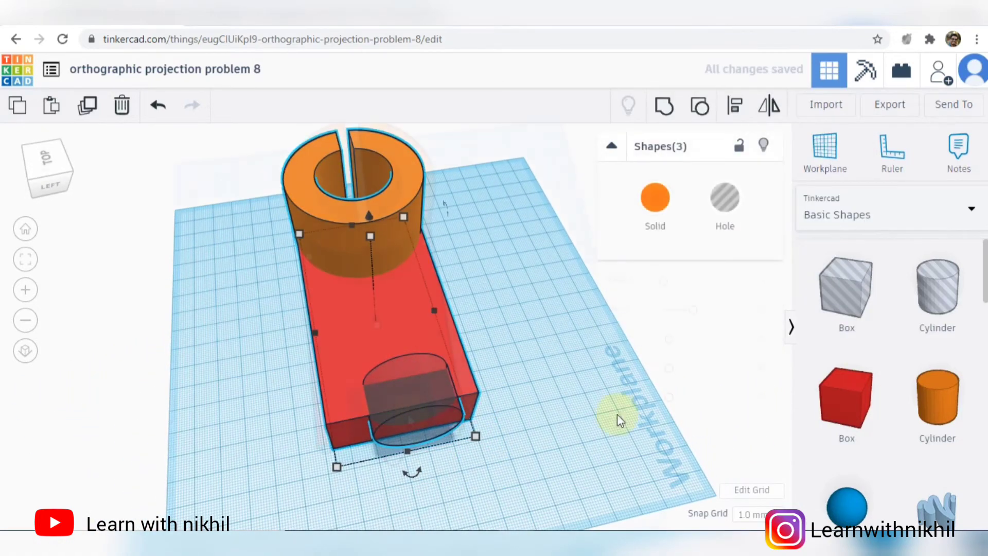
{"action": "right_click_drag", "start_coordinate": [620, 419], "coordinate": [598, 453]}
{"action": "left_click", "coordinate": [446, 416]}
{"action": "left_click", "coordinate": [407, 413], "text": "shift"}
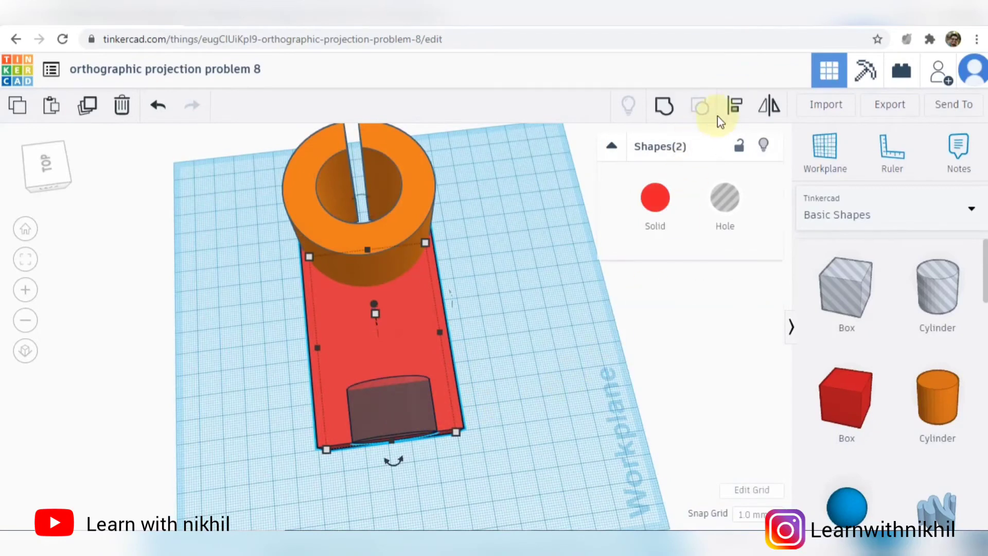
{"action": "left_click", "coordinate": [735, 106]}
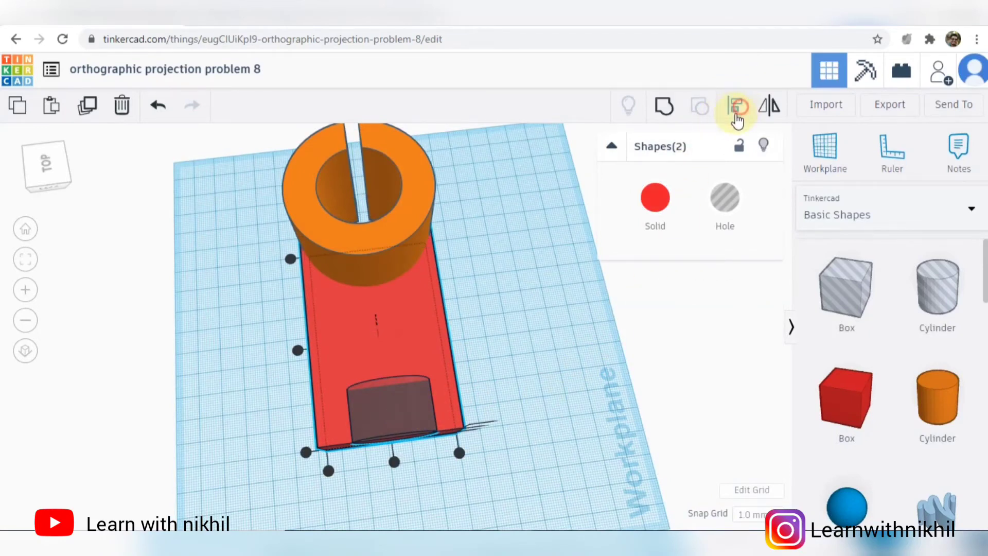
{"action": "left_click", "coordinate": [305, 453]}
{"action": "left_click", "coordinate": [394, 462]}
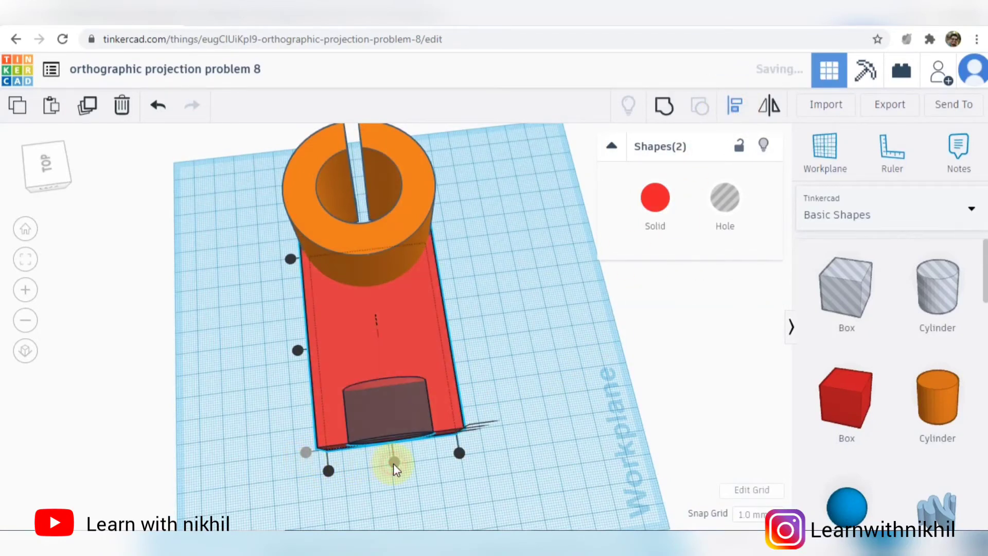
{"action": "left_click", "coordinate": [527, 396]}
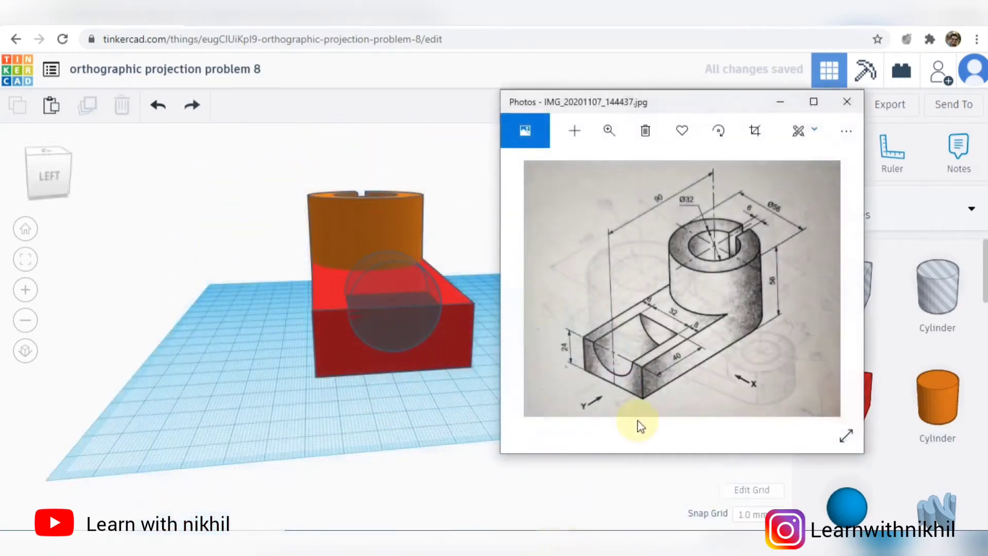
Set the recess hole cylinder's length along the base to 40 mm.
{"action": "left_click", "coordinate": [462, 422]}
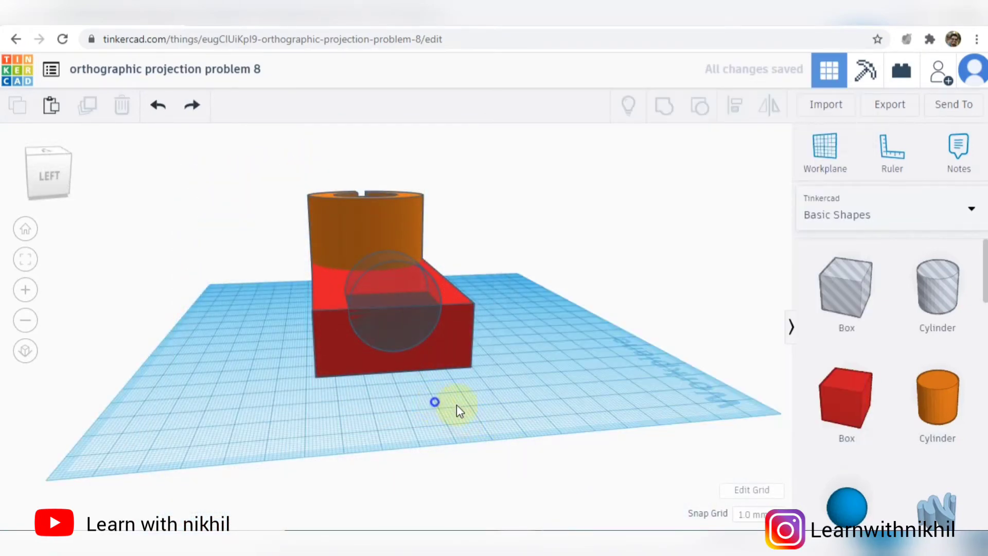
{"action": "right_click_drag", "start_coordinate": [456, 404], "coordinate": [551, 372]}
{"action": "left_click", "coordinate": [482, 318]}
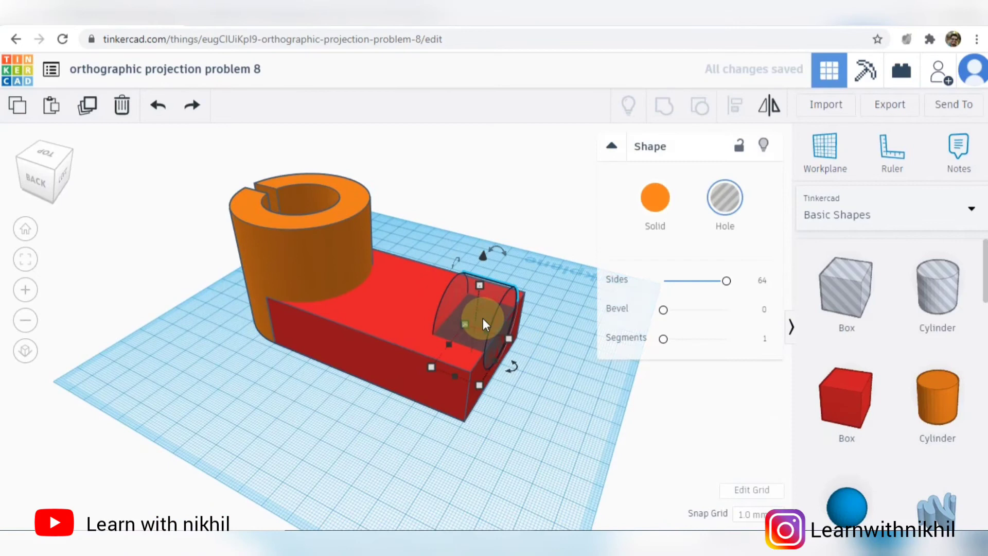
{"action": "left_click", "coordinate": [433, 366]}
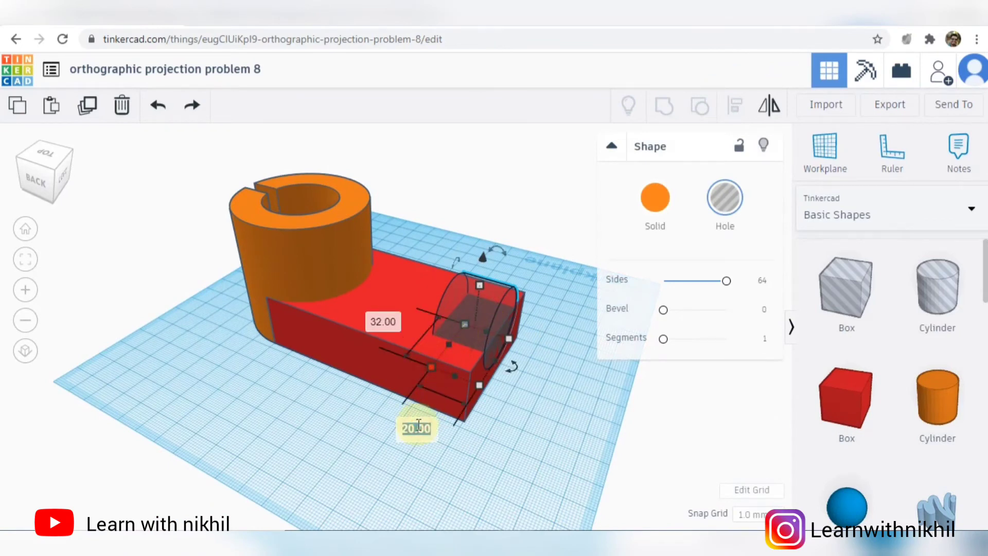
{"action": "type", "text": "40"}
{"action": "key", "text": "Return"}
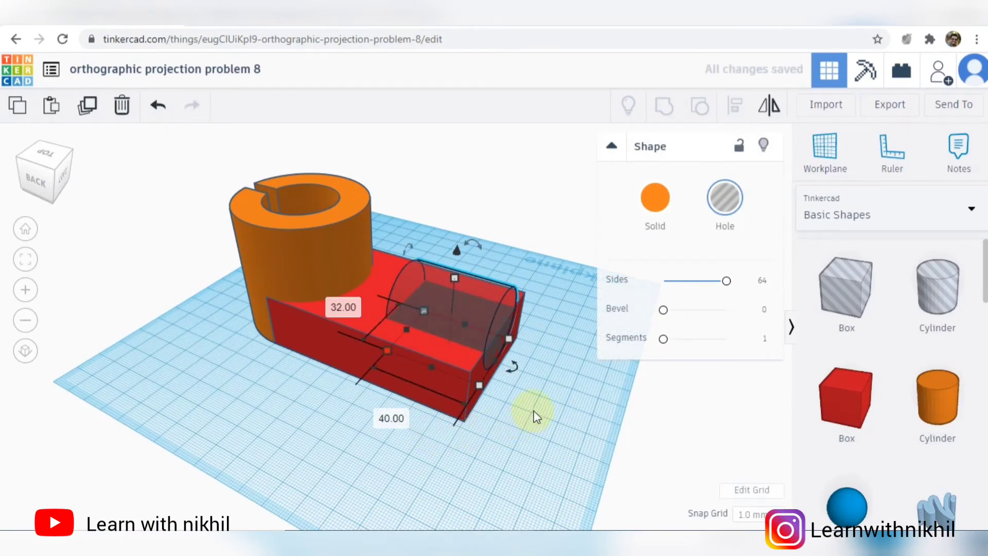
Group the slotted cylinder, the base and the hole cylinder to cut the recess.
{"action": "key", "text": "ctrl+a"}
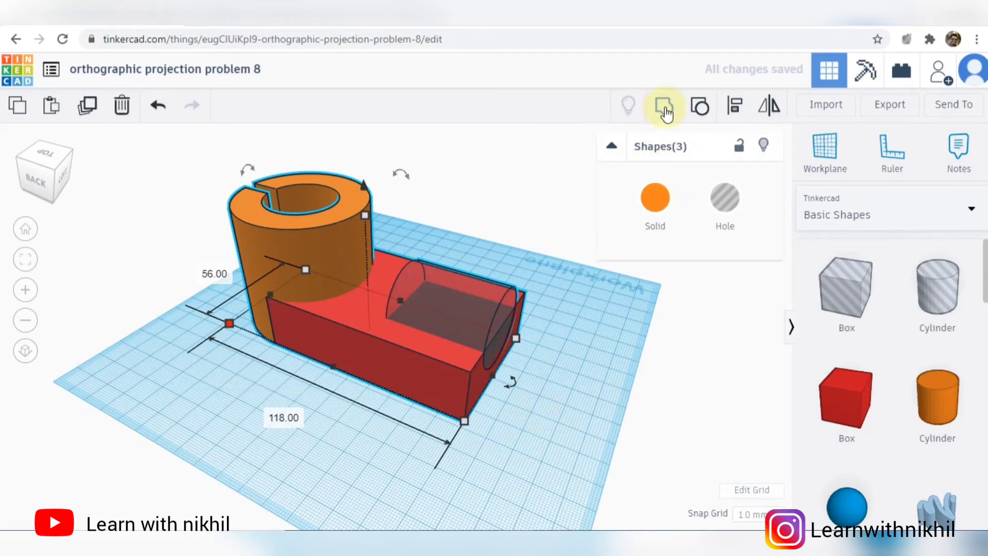
{"action": "left_click", "coordinate": [664, 109]}
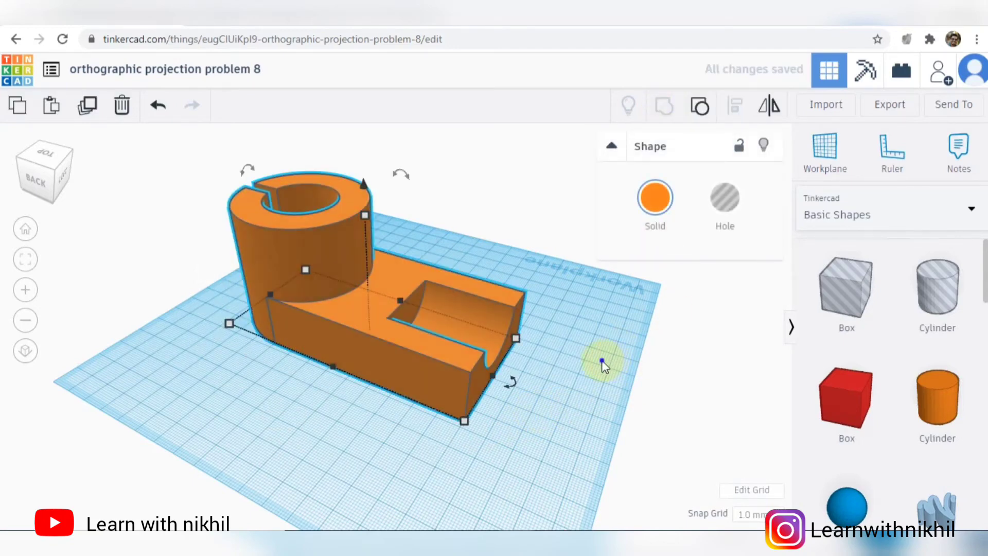
{"action": "right_click_drag", "start_coordinate": [603, 365], "coordinate": [435, 345]}
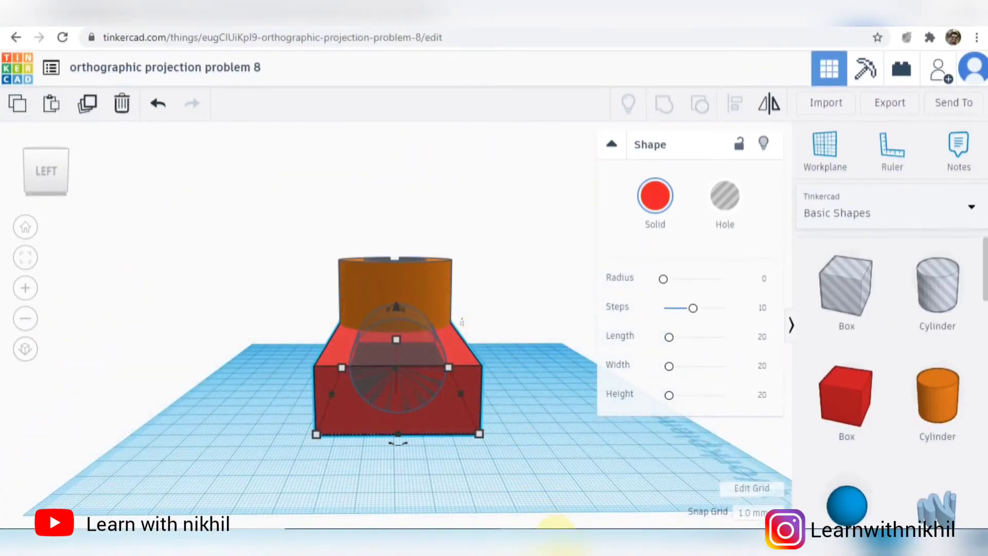
Consult the reference drawing's base dimensions and set the base box's width to 48 mm.
{"action": "mouse_move", "coordinate": [574, 515]}
{"action": "left_click", "coordinate": [567, 469]}
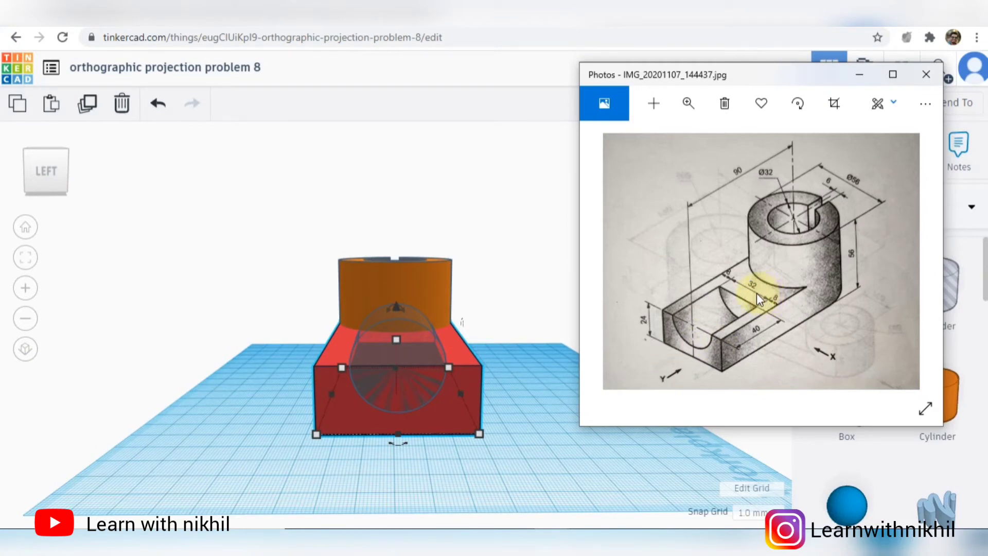
{"action": "left_click", "coordinate": [479, 432]}
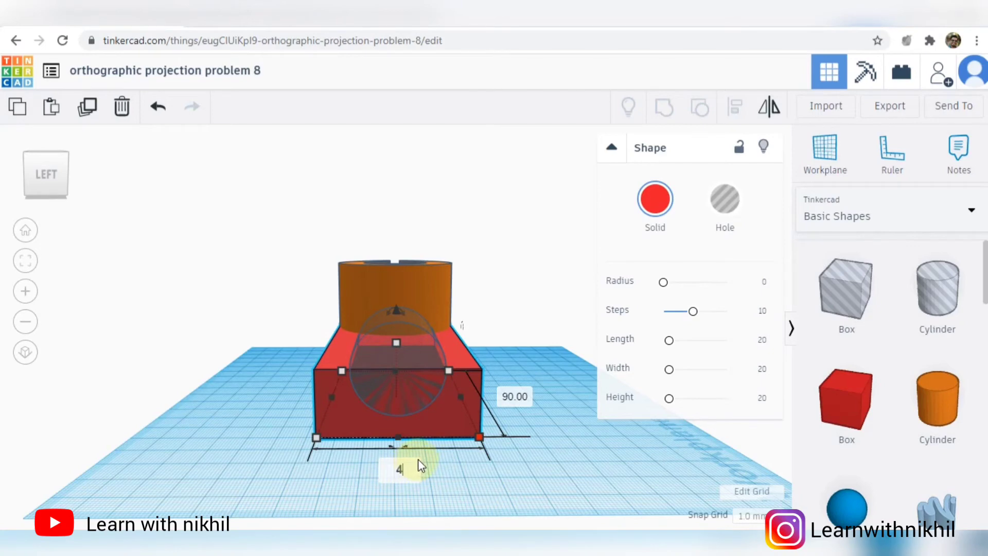
{"action": "key", "text": "Return"}
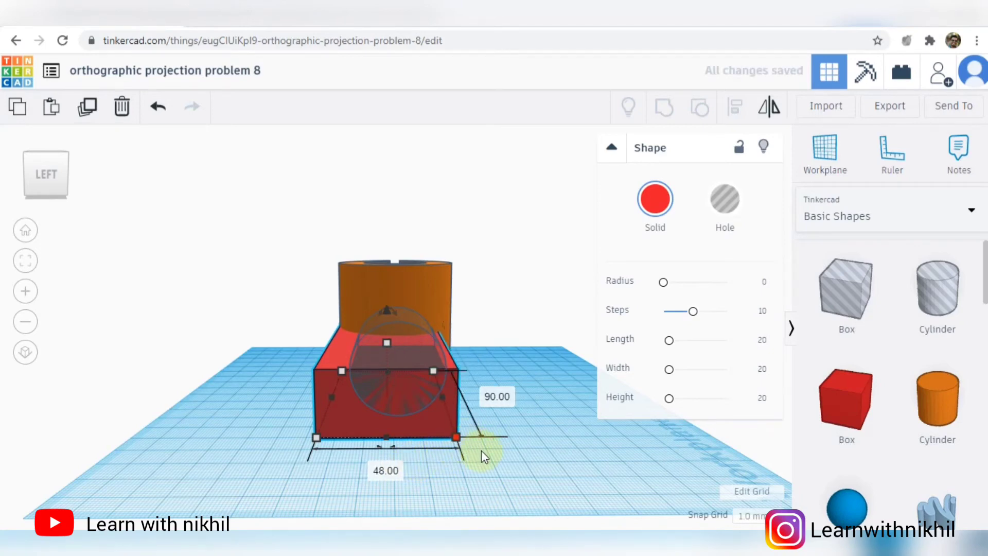
Align the base box, slotted cylinder and recess hole cylinder so they are centred across the base's width.
{"action": "key", "text": "ctrl+a"}
{"action": "right_click_drag", "start_coordinate": [567, 403], "coordinate": [573, 459]}
{"action": "left_click", "coordinate": [734, 106]}
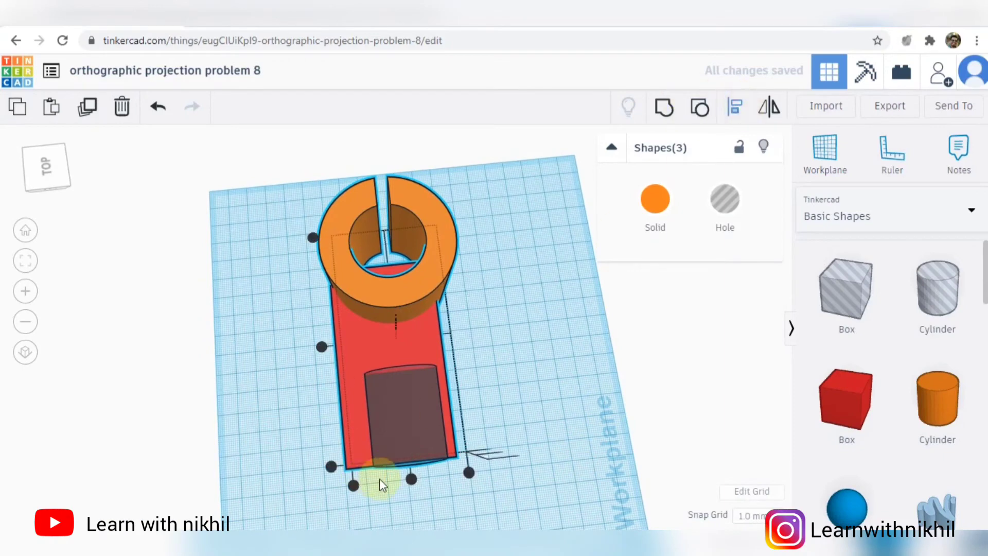
{"action": "left_click", "coordinate": [411, 479]}
{"action": "left_click", "coordinate": [518, 402]}
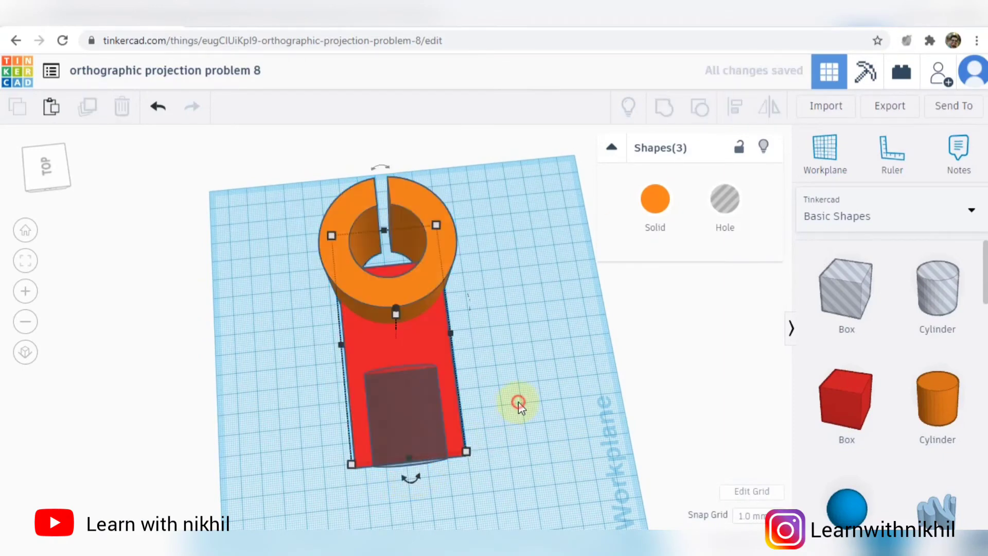
Group all three shapes into one solid to cut the rounded recess into the base.
{"action": "right_click_drag", "start_coordinate": [518, 402], "coordinate": [369, 343]}
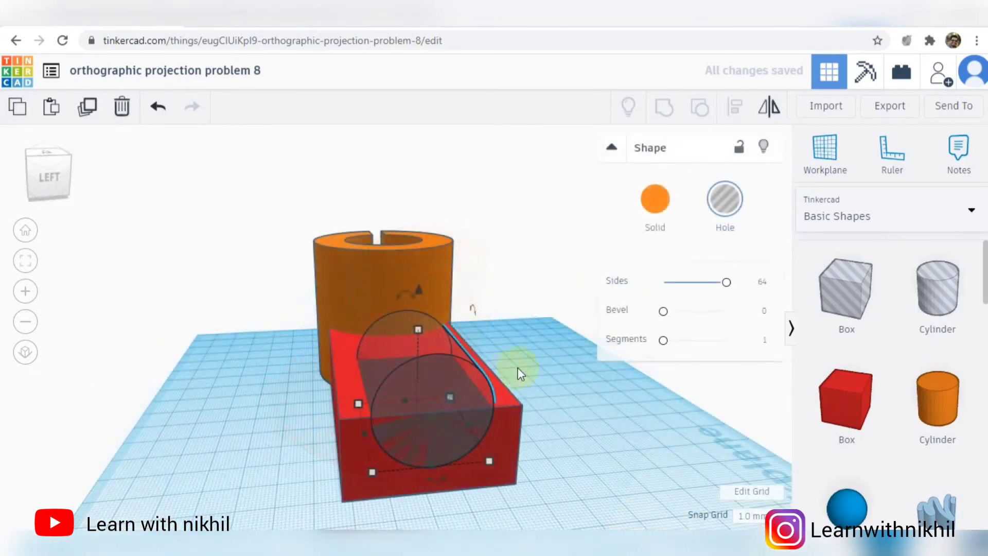
{"action": "left_click", "coordinate": [535, 364]}
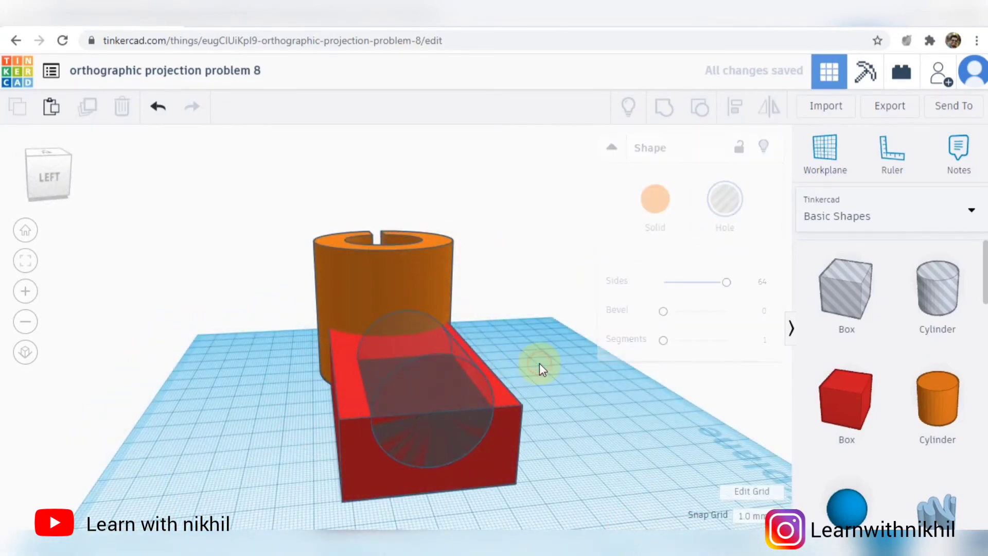
{"action": "key", "text": "ctrl+a"}
{"action": "left_click", "coordinate": [664, 106]}
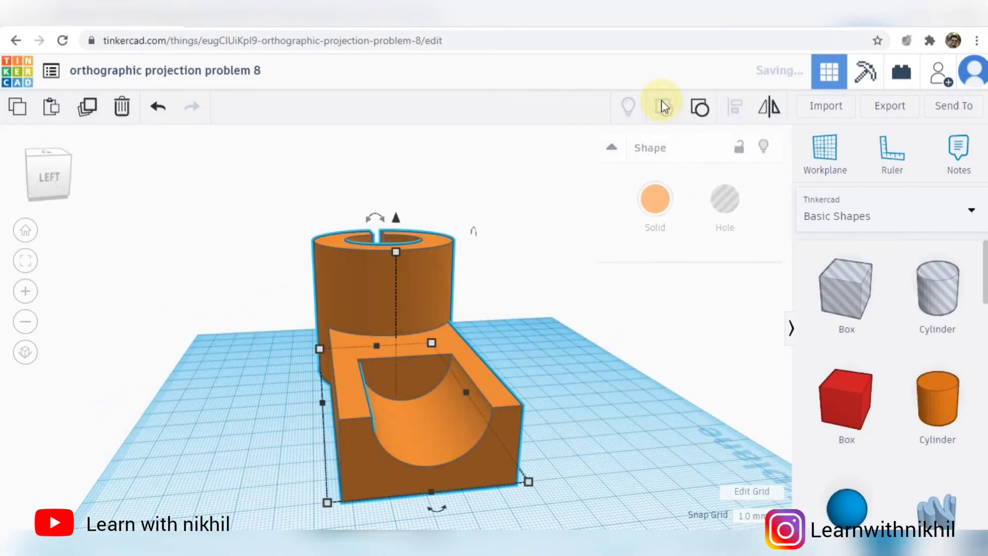
{"action": "left_click", "coordinate": [589, 343]}
{"action": "right_click_drag", "start_coordinate": [589, 343], "coordinate": [374, 351]}
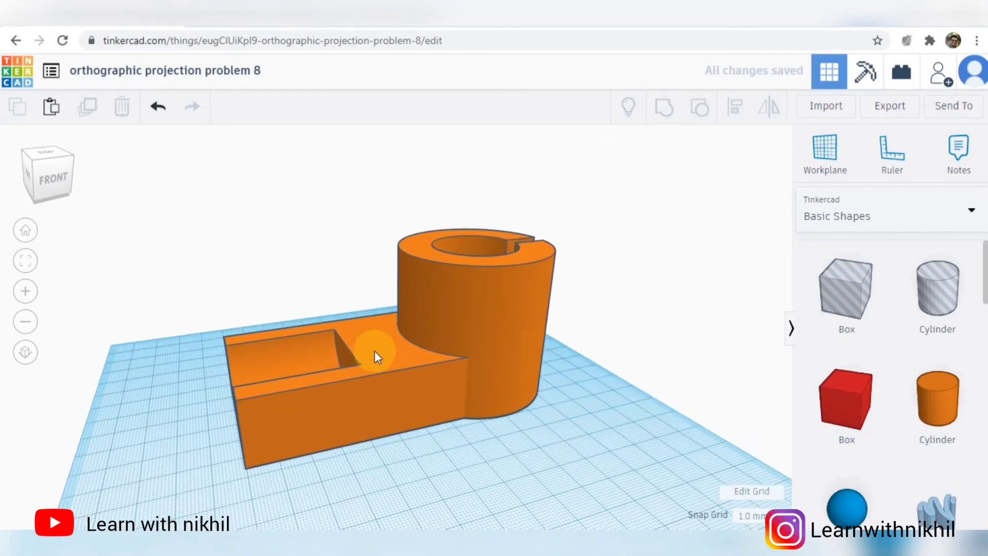
Change the grouped bracket's solid colour to red.
{"action": "left_click", "coordinate": [493, 299]}
{"action": "left_click", "coordinate": [654, 198]}
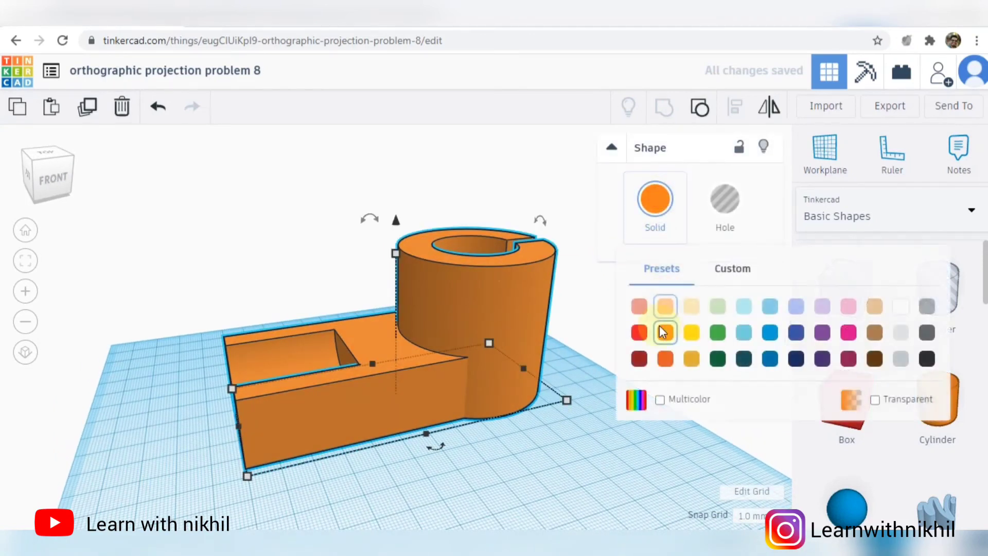
{"action": "left_click", "coordinate": [637, 340]}
{"action": "left_click", "coordinate": [589, 362]}
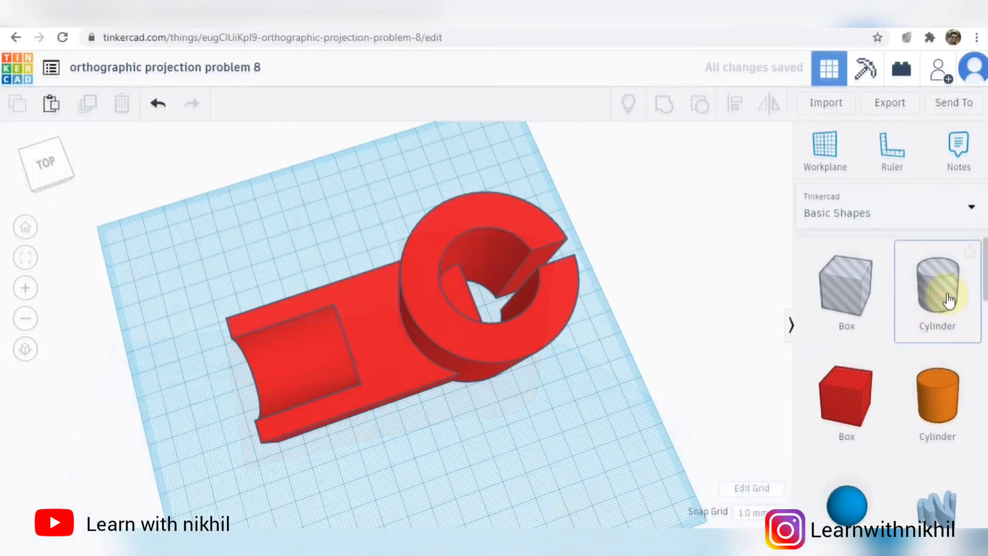
Place a hole cylinder on the workplane beside the bracket and consult the reference drawing for the bore's diameter.
{"action": "right_click_drag", "start_coordinate": [600, 415], "coordinate": [549, 403]}
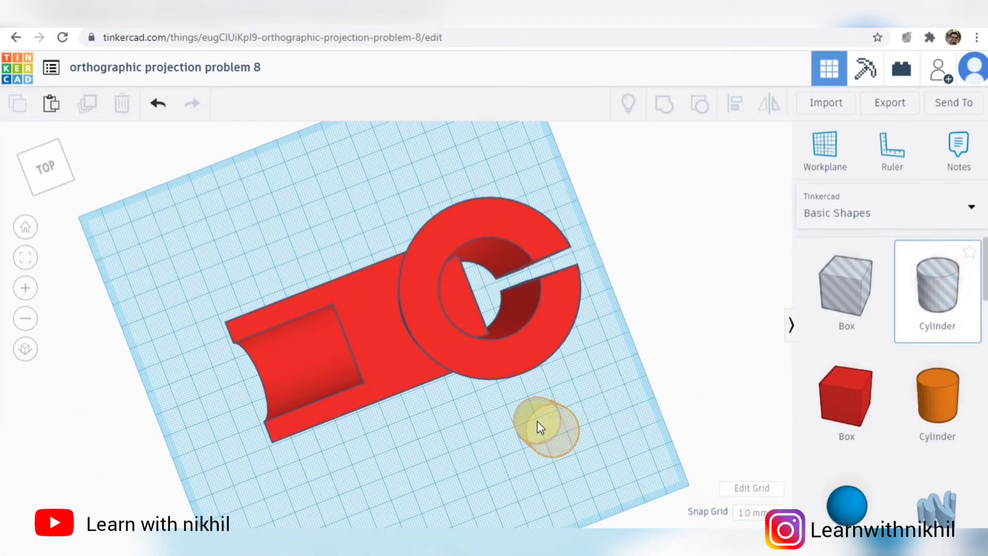
{"action": "left_click", "coordinate": [537, 421]}
{"action": "right_click_drag", "start_coordinate": [611, 399], "coordinate": [587, 304]}
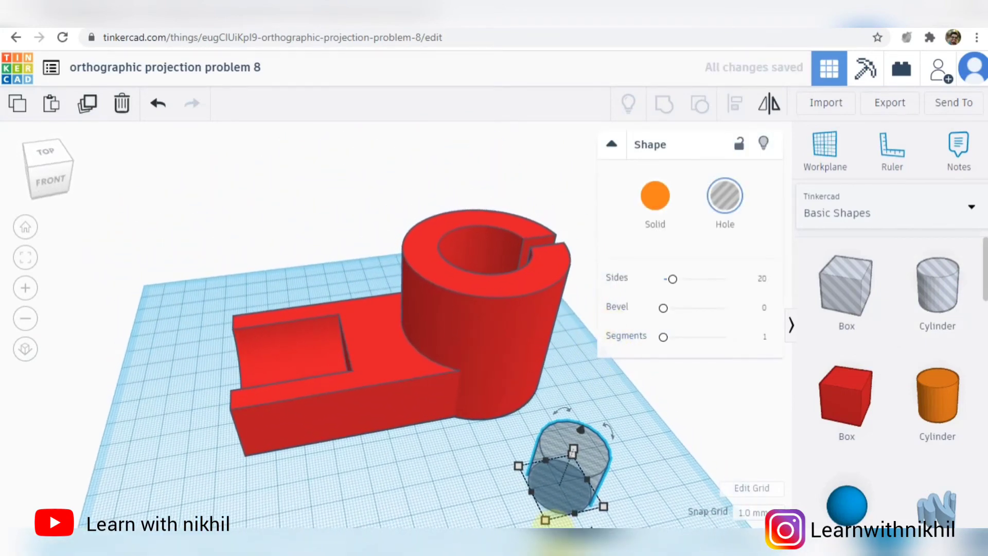
{"action": "mouse_move", "coordinate": [552, 547]}
{"action": "left_click", "coordinate": [516, 462]}
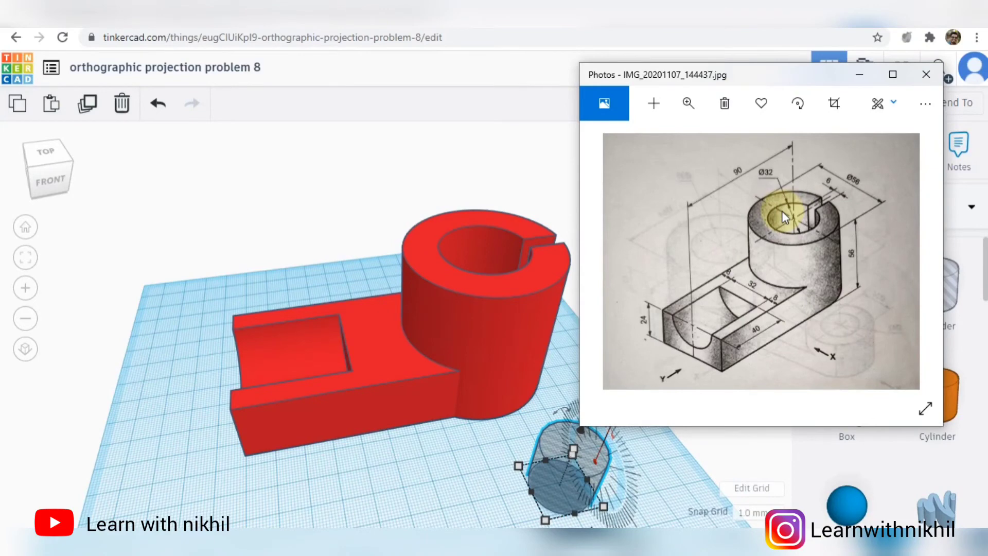
Set the new hole cylinder's length and width to 32 mm and its height to 56 mm.
{"action": "left_click", "coordinate": [581, 485]}
{"action": "scroll", "coordinate": [557, 512], "scroll_direction": "down", "scroll_amount": 3}
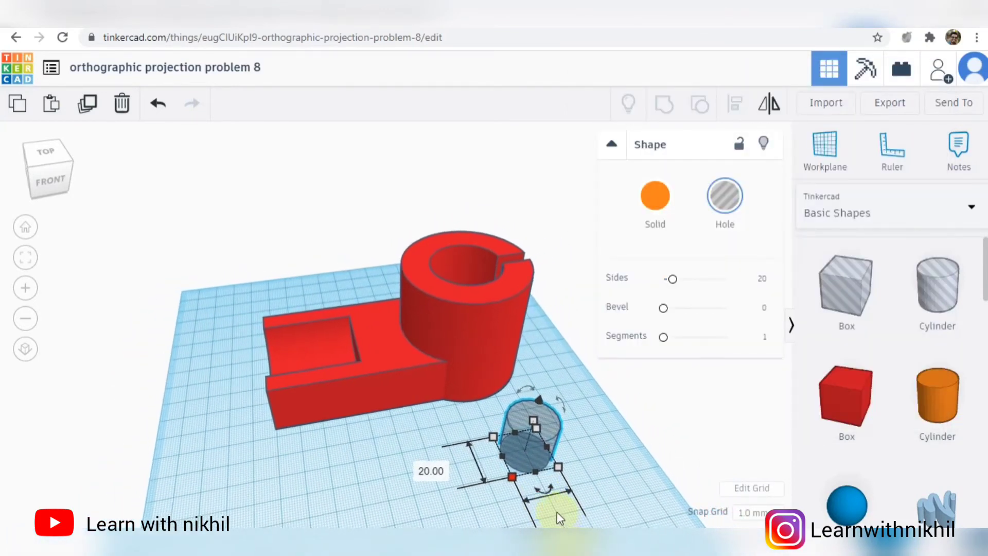
{"action": "scroll", "coordinate": [429, 474], "scroll_direction": "down", "scroll_amount": 3}
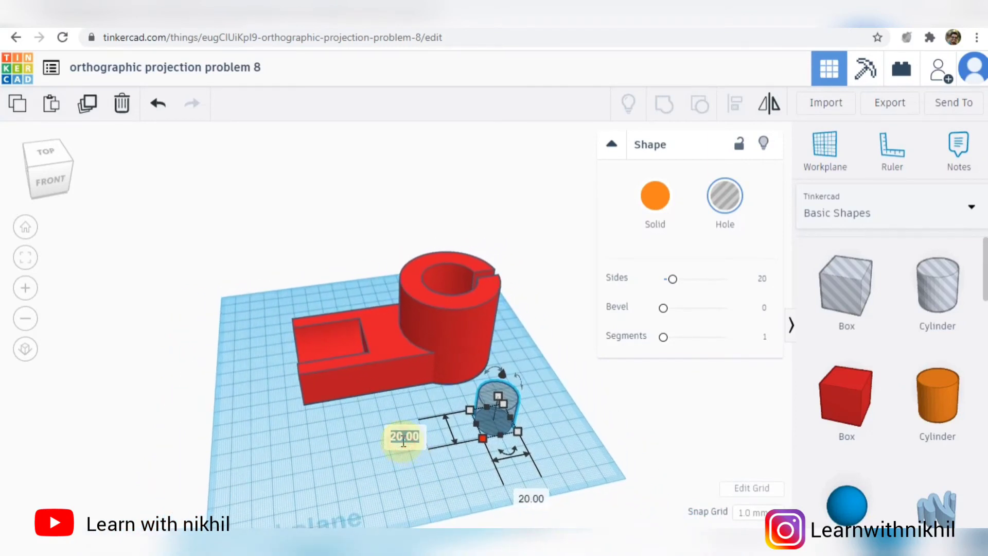
{"action": "type", "text": "32"}
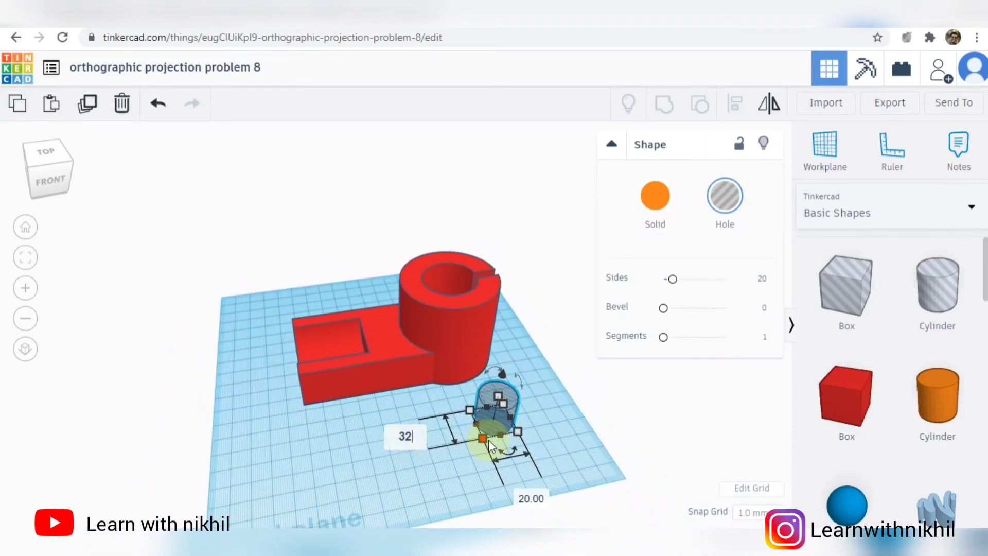
{"action": "key", "text": "Return"}
{"action": "left_click", "coordinate": [543, 517]}
{"action": "type", "text": "32"}
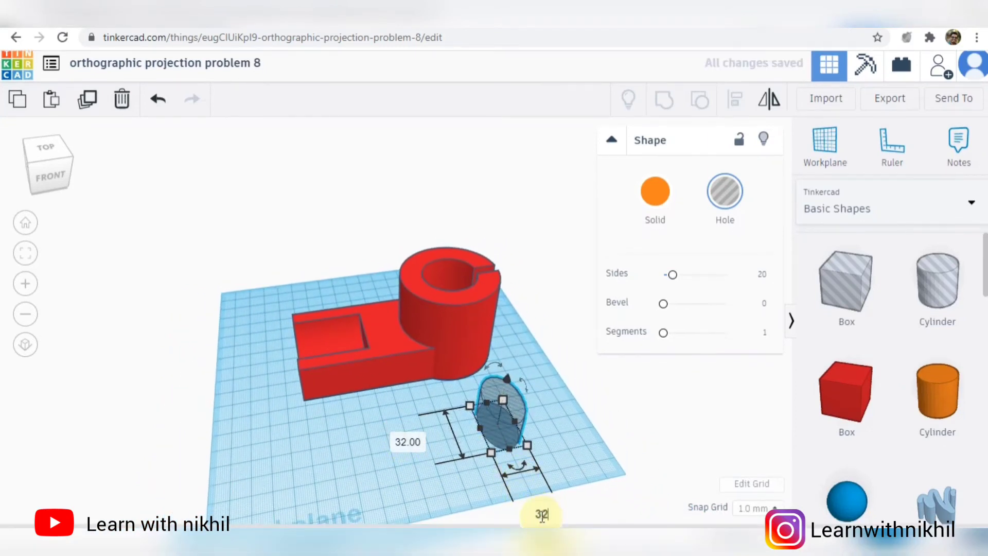
{"action": "key", "text": "Return"}
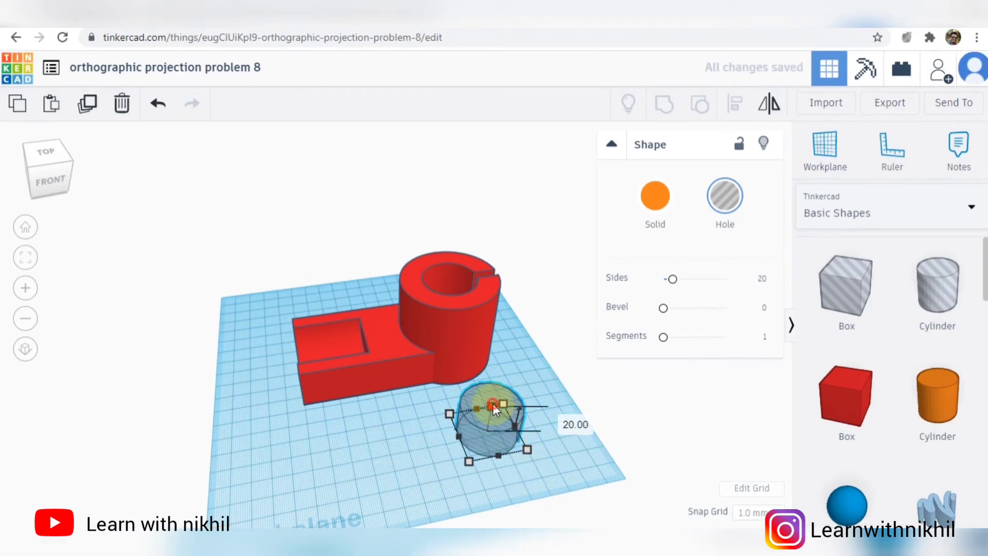
{"action": "left_click", "coordinate": [548, 418]}
{"action": "type", "text": "56"}
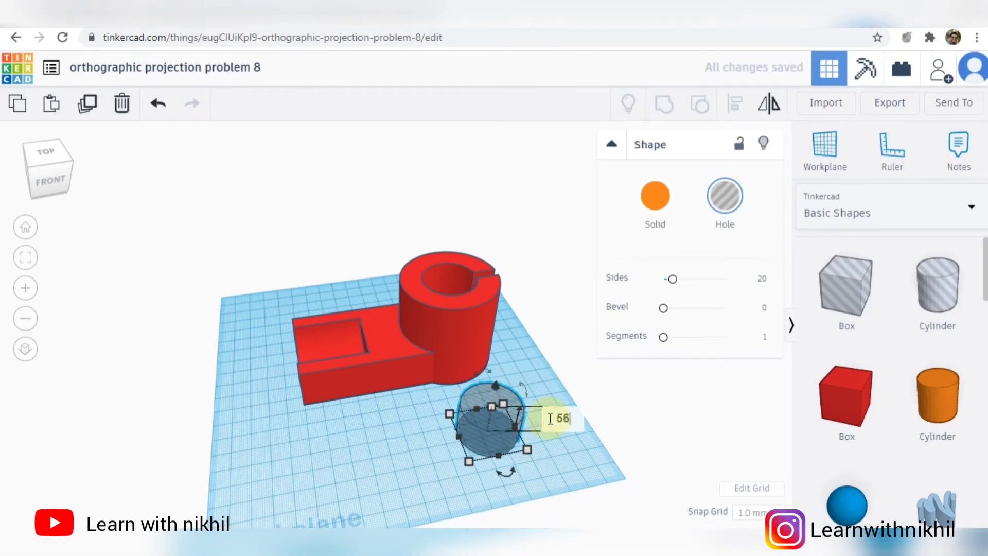
{"action": "key", "text": "Return"}
Move the hole cylinder into line with the bracket's bore and align both shapes centred across the bracket's width.
{"action": "left_click_drag", "start_coordinate": [487, 383], "coordinate": [479, 368]}
{"action": "key", "text": "ctrl+a"}
{"action": "right_click_drag", "start_coordinate": [549, 401], "coordinate": [669, 360]}
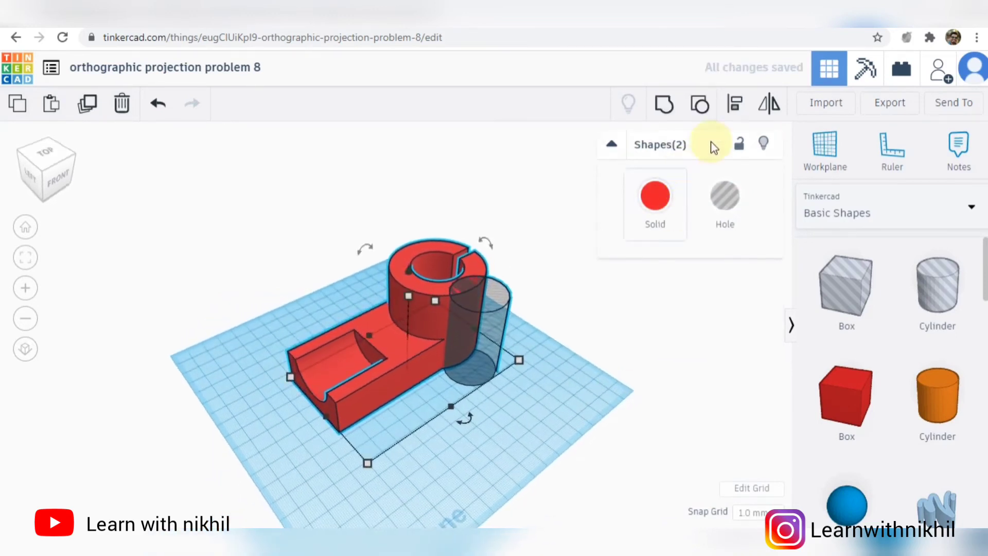
{"action": "left_click", "coordinate": [734, 104]}
{"action": "left_click", "coordinate": [307, 428]}
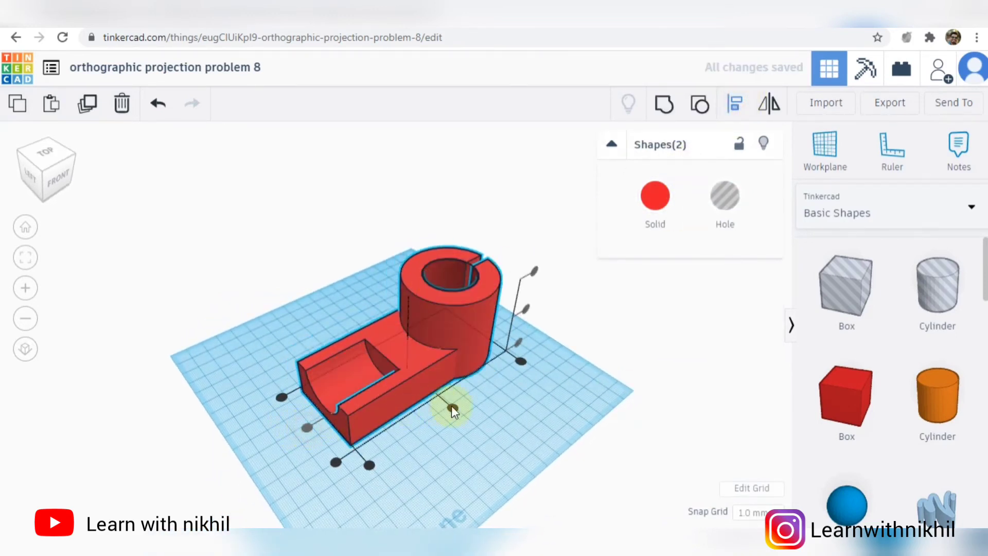
{"action": "right_click_drag", "start_coordinate": [550, 369], "coordinate": [453, 338]}
{"action": "left_click", "coordinate": [494, 410]}
{"action": "key", "text": "l"}
{"action": "scroll", "coordinate": [456, 343], "scroll_direction": "up", "scroll_amount": 6}
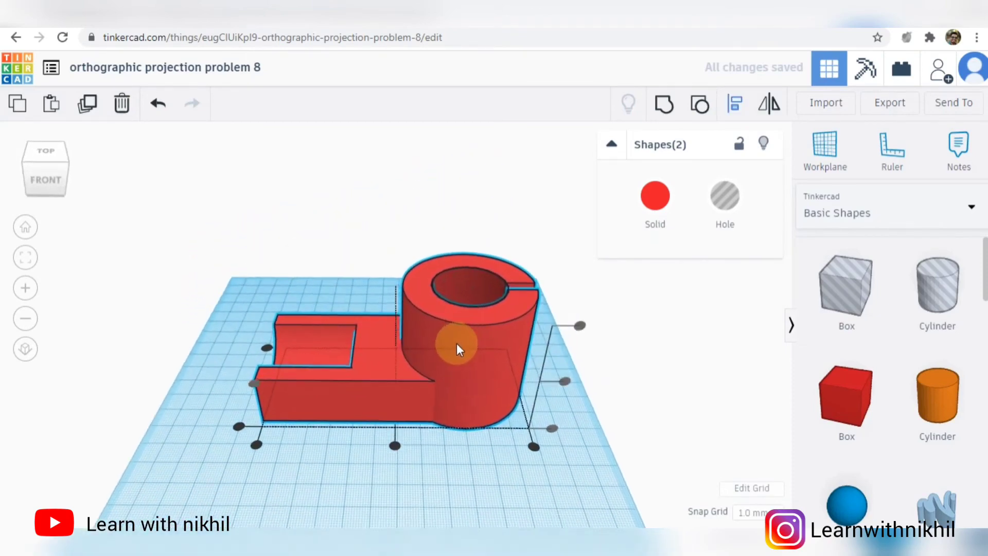
{"action": "right_click_drag", "start_coordinate": [668, 378], "coordinate": [641, 402]}
{"action": "left_click", "coordinate": [684, 347]}
Raise the bore's hole cylinder to the maximum number of sides for a smooth round wall.
{"action": "left_click", "coordinate": [506, 370]}
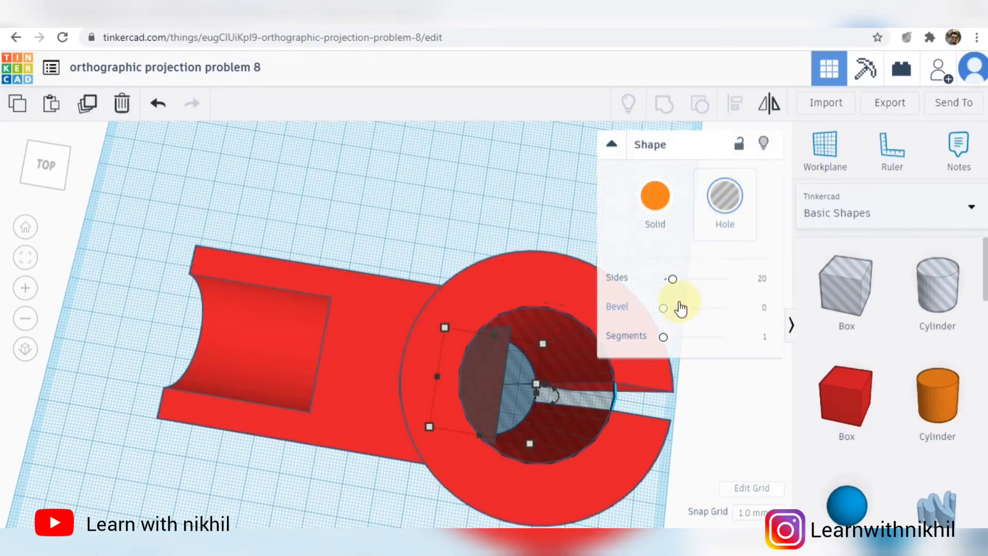
{"action": "left_click_drag", "start_coordinate": [672, 278], "coordinate": [734, 280]}
{"action": "left_click", "coordinate": [544, 180]}
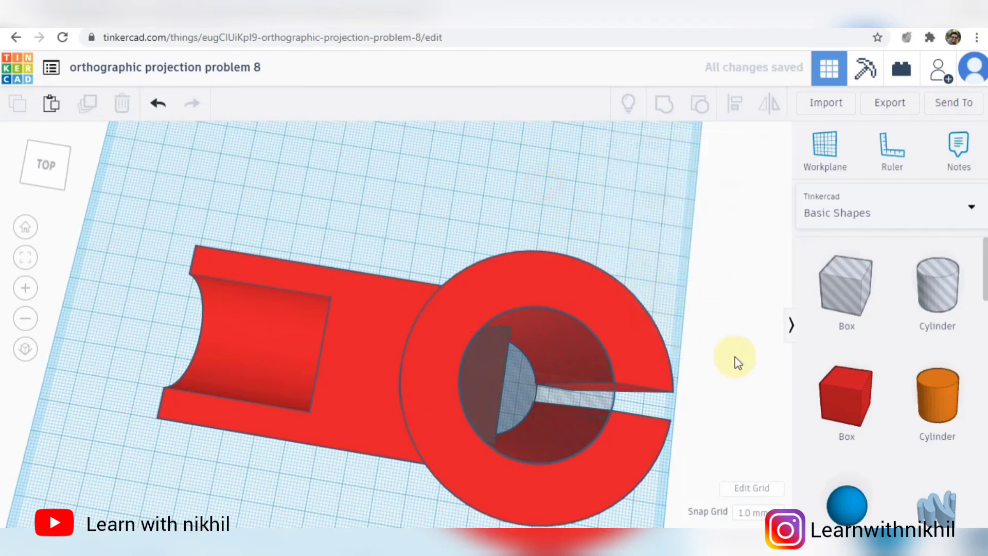
Group the bracket with the hole cylinder to clear the bore through the base.
{"action": "key", "text": "ctrl+a"}
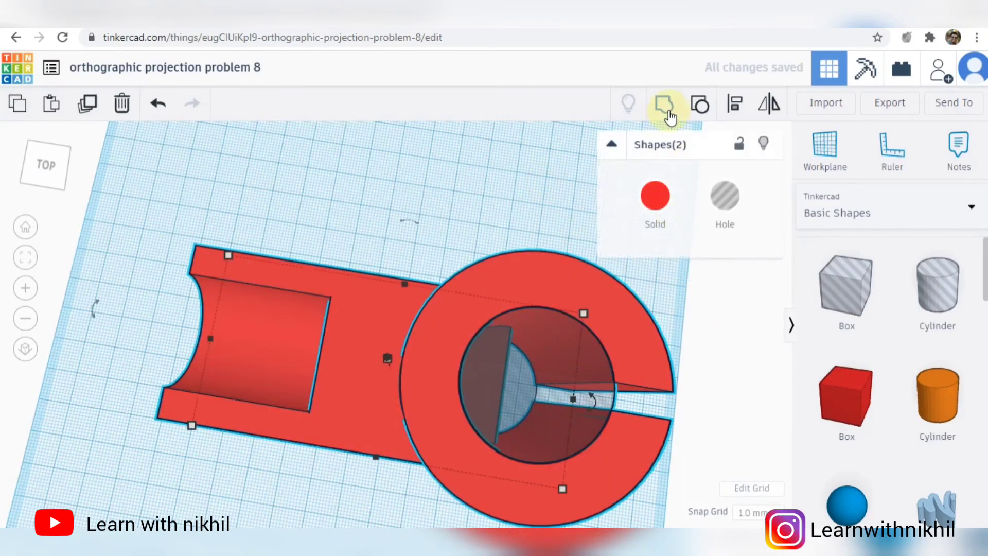
{"action": "left_click", "coordinate": [666, 105]}
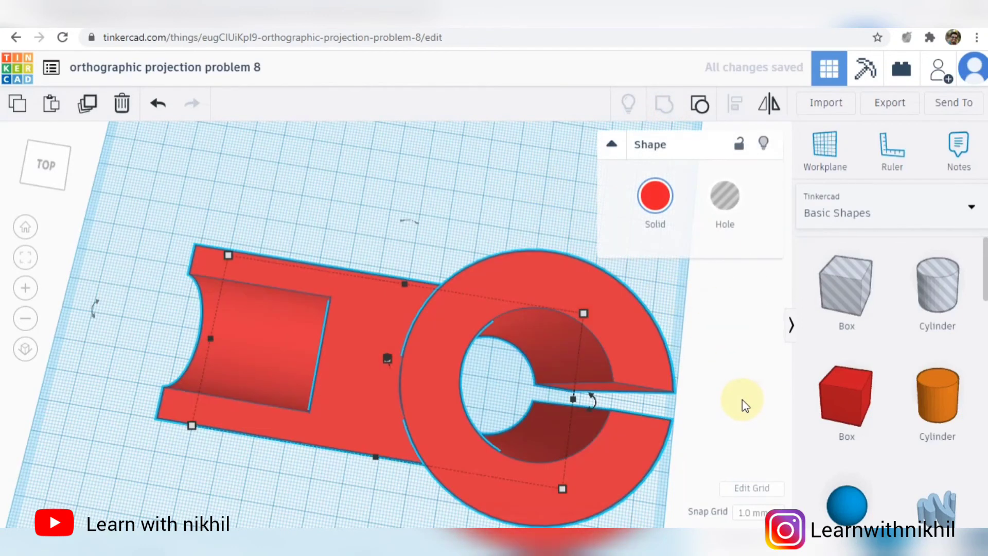
{"action": "left_click", "coordinate": [678, 326]}
{"action": "right_click_drag", "start_coordinate": [675, 331], "coordinate": [807, 304]}
{"action": "left_click", "coordinate": [568, 361]}
{"action": "scroll", "coordinate": [556, 366], "scroll_direction": "down", "scroll_amount": 5}
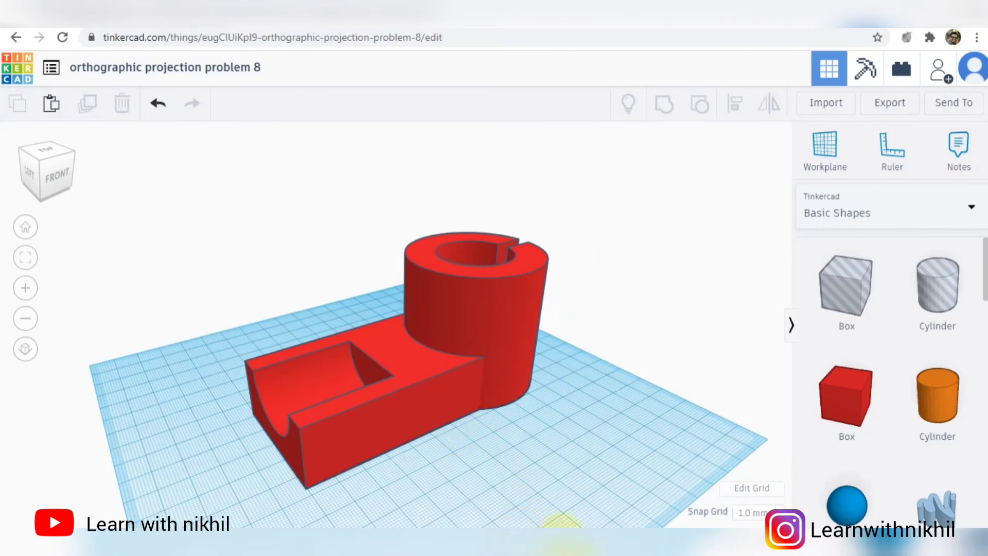
Bring up the orthographic projection drawing in Photos and enlarge it to examine the front, top and side views.
{"action": "mouse_move", "coordinate": [561, 546]}
{"action": "left_click", "coordinate": [591, 464]}
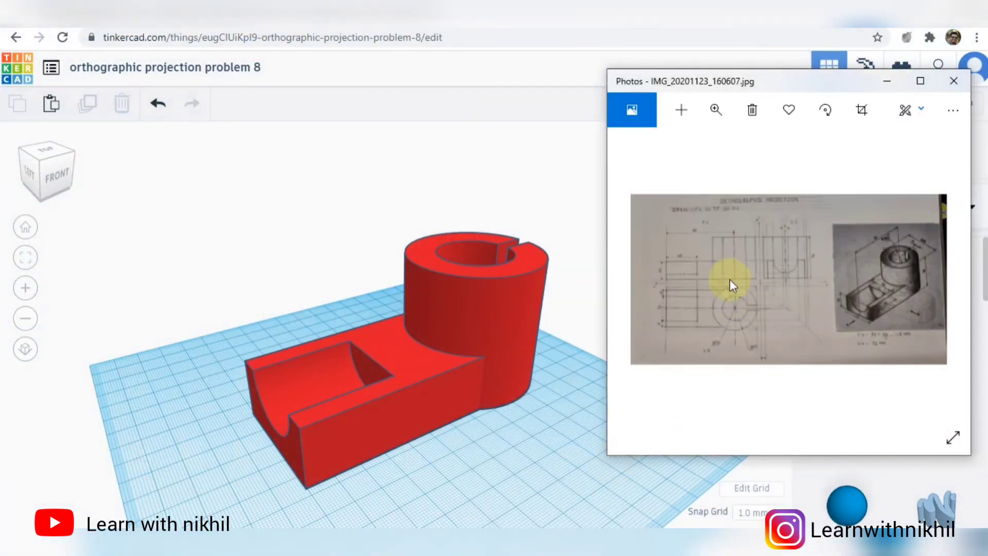
{"action": "left_click", "coordinate": [715, 115]}
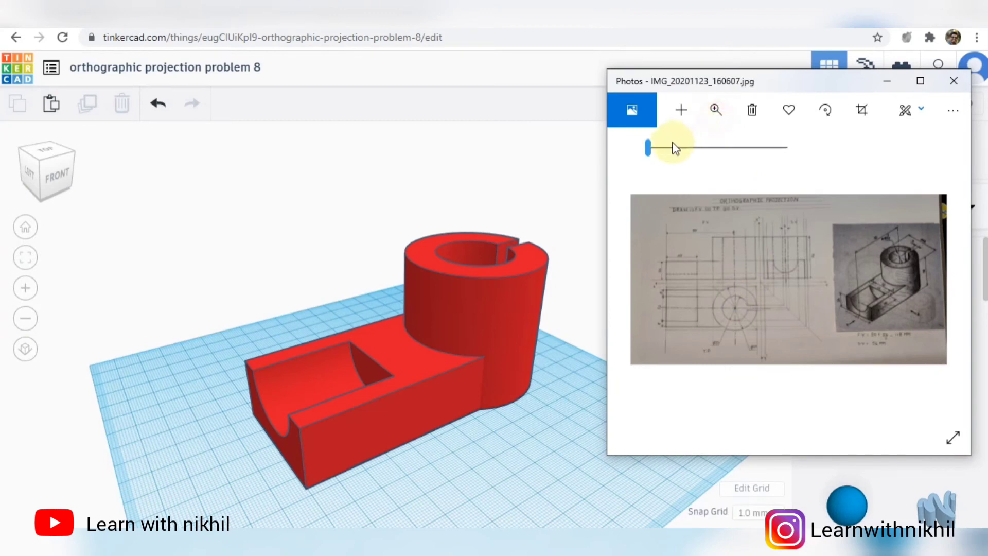
{"action": "left_click_drag", "start_coordinate": [647, 148], "coordinate": [651, 150]}
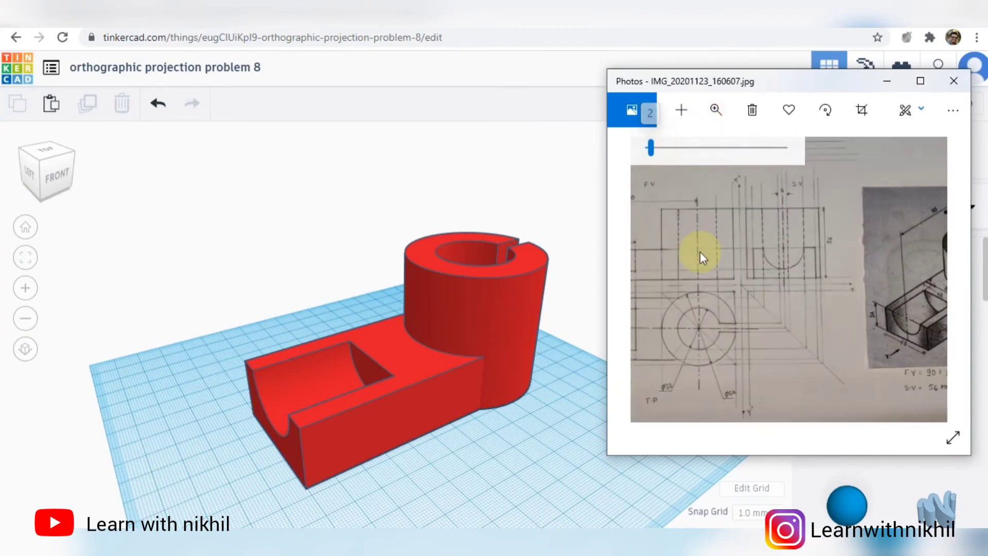
{"action": "left_click_drag", "start_coordinate": [711, 257], "coordinate": [780, 260]}
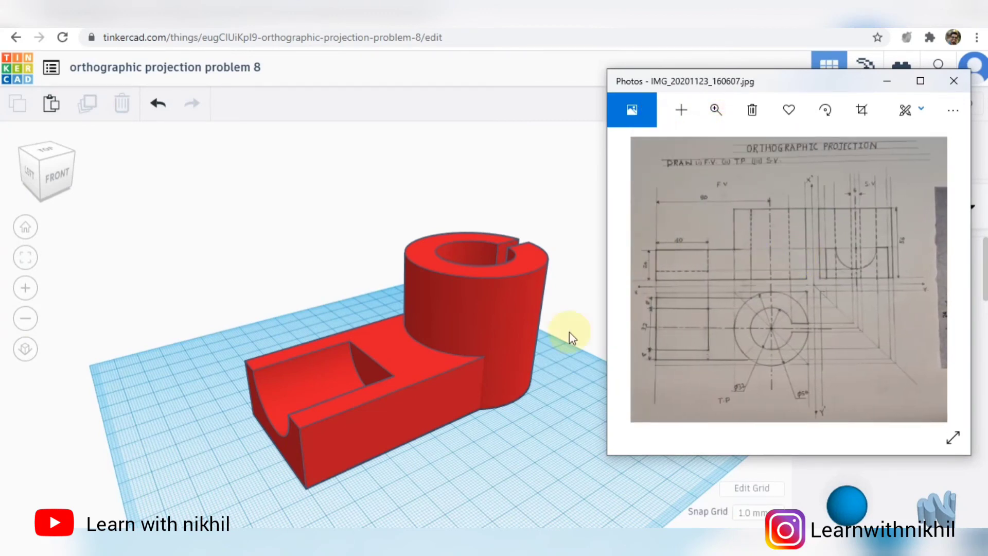
Show the bracket in a flat orthographic front view and compare it with the drawing's front view.
{"action": "left_click", "coordinate": [25, 351]}
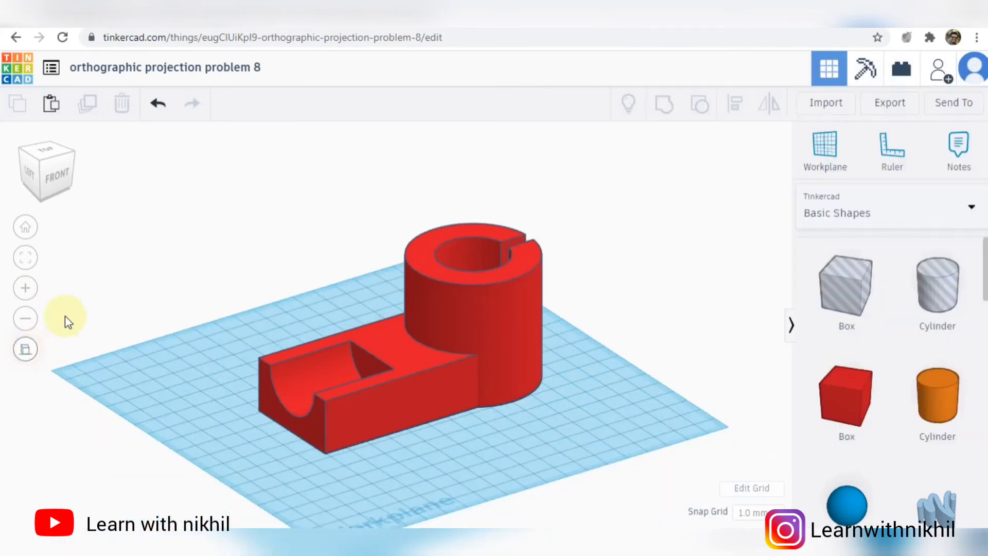
{"action": "left_click", "coordinate": [57, 170]}
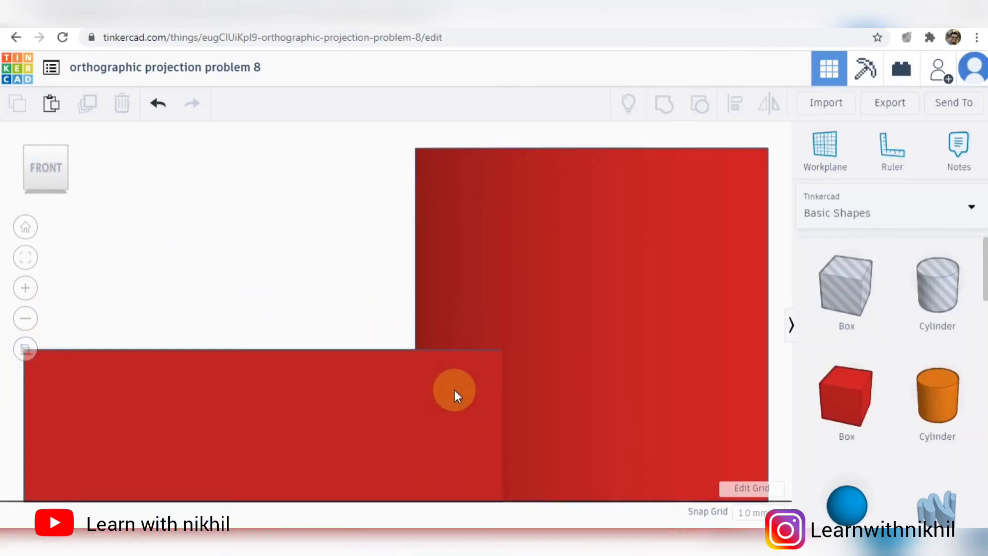
{"action": "mouse_move", "coordinate": [550, 530]}
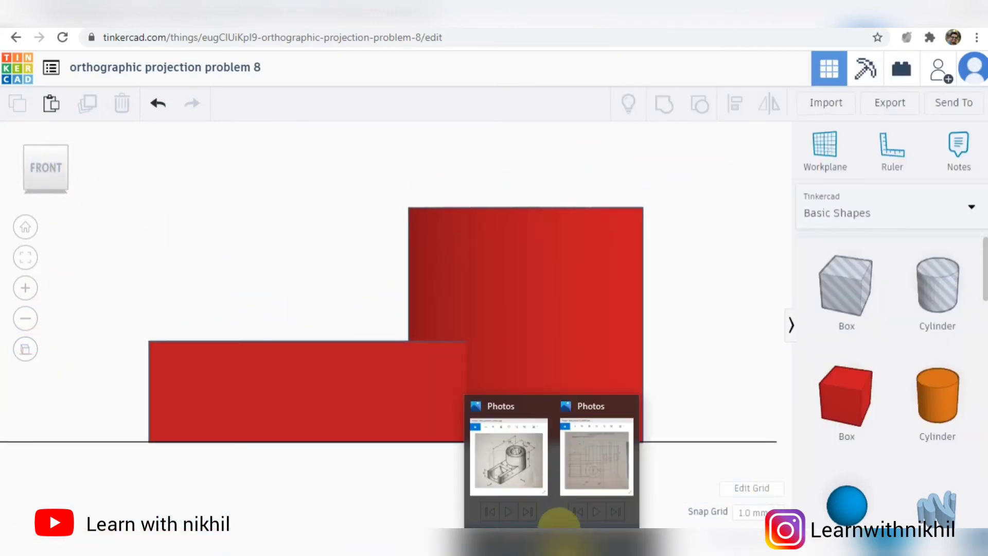
{"action": "left_click", "coordinate": [598, 463]}
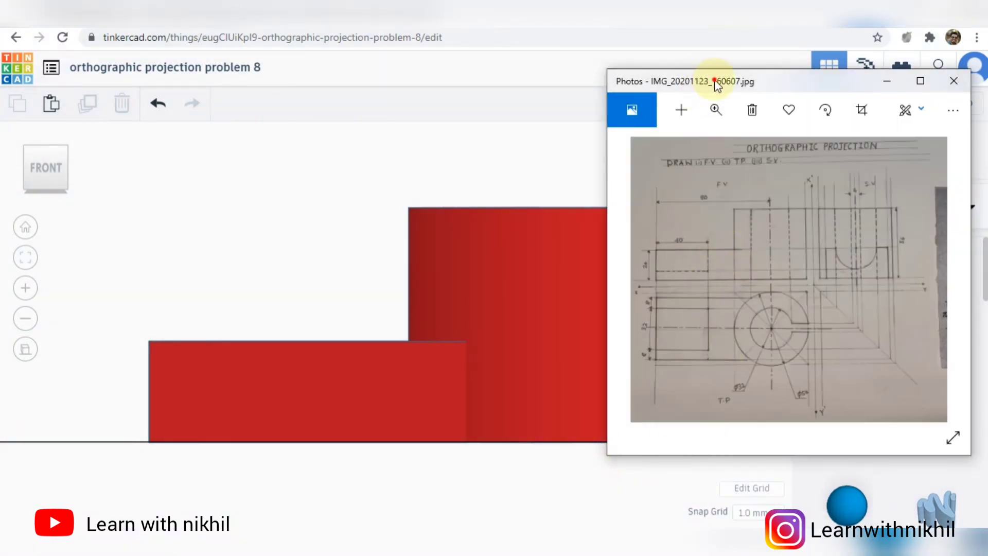
{"action": "left_click_drag", "start_coordinate": [723, 85], "coordinate": [767, 92]}
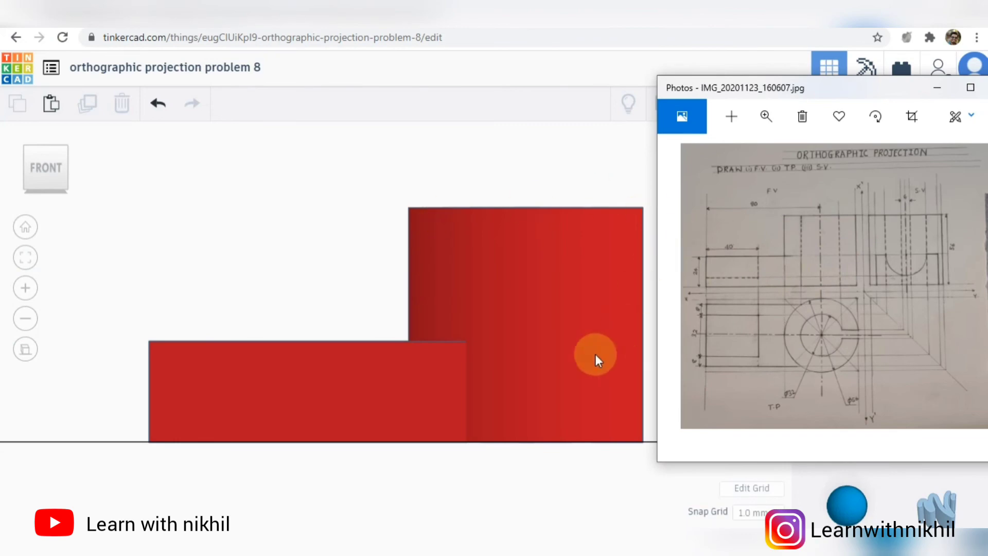
View the bracket straight from the top and compare it with the drawing's top view.
{"action": "right_click_drag", "start_coordinate": [518, 154], "coordinate": [568, 280]}
{"action": "left_click", "coordinate": [48, 184]}
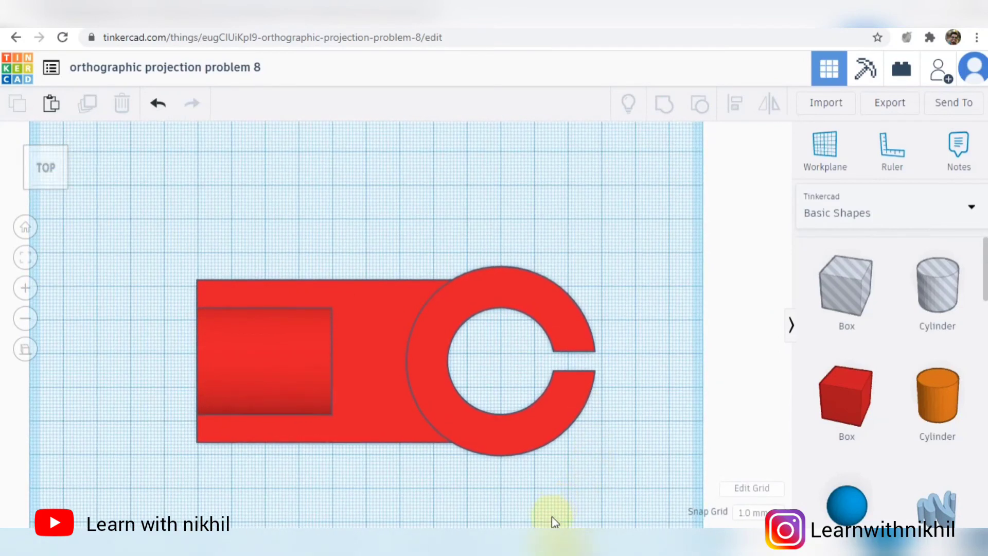
{"action": "mouse_move", "coordinate": [554, 541]}
{"action": "left_click", "coordinate": [614, 451]}
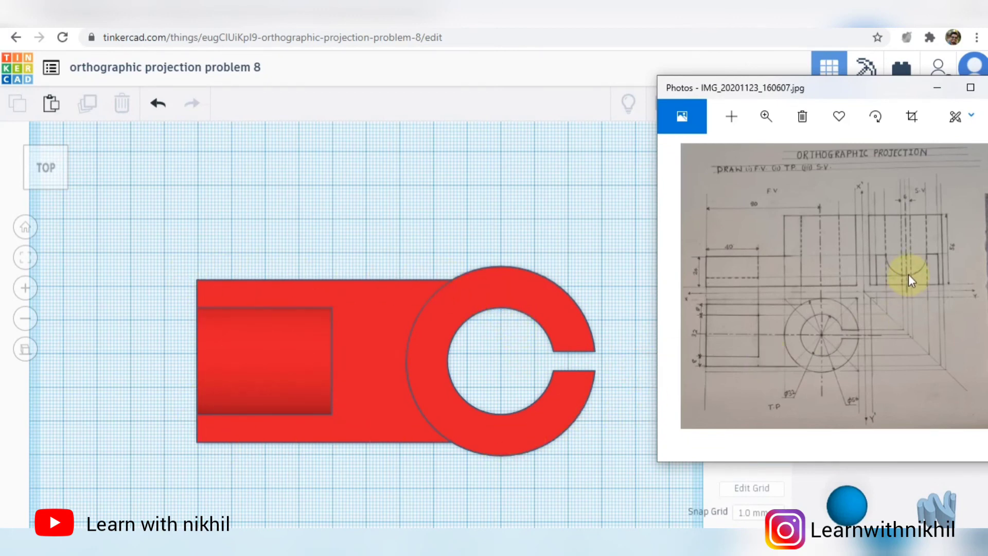
{"action": "left_click", "coordinate": [597, 275]}
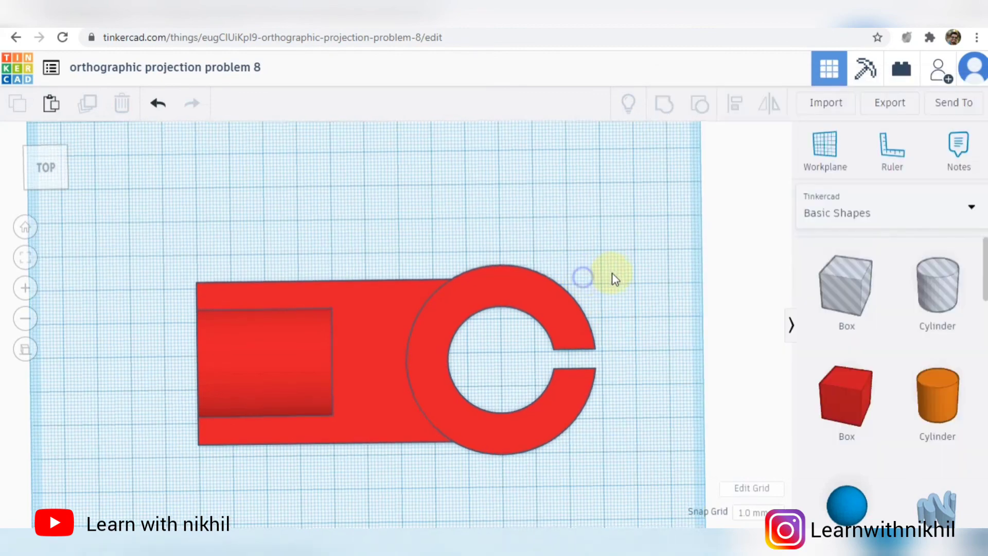
View the bracket from its left side and compare it with the drawing's side view.
{"action": "right_click_drag", "start_coordinate": [613, 272], "coordinate": [735, 192]}
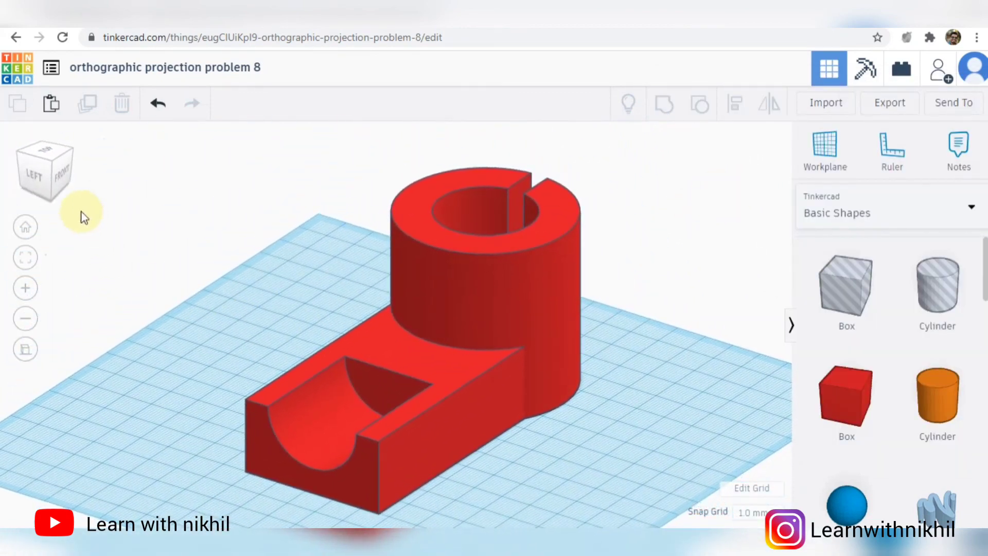
{"action": "left_click", "coordinate": [30, 173]}
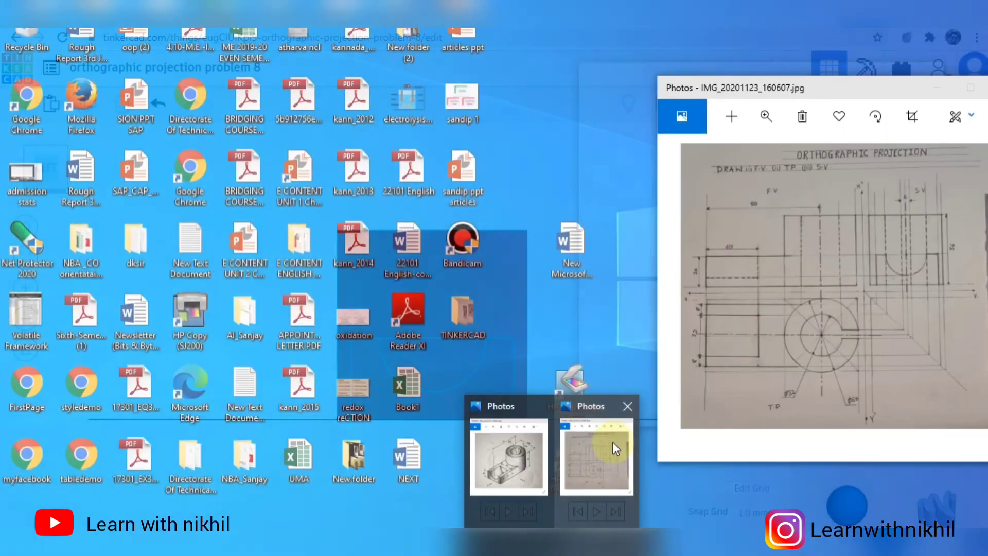
{"action": "left_click", "coordinate": [613, 444]}
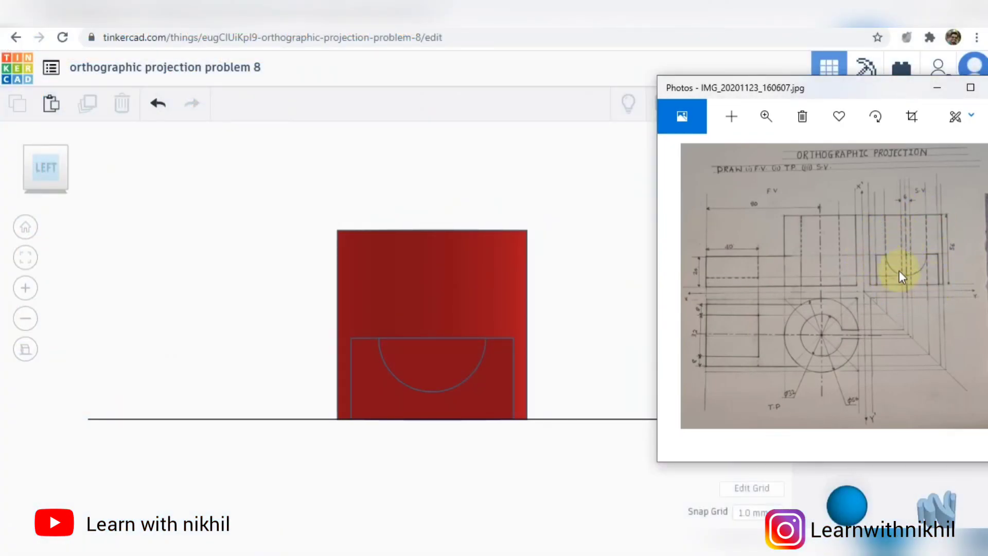
{"action": "left_click_drag", "start_coordinate": [829, 89], "coordinate": [732, 89]}
{"action": "mouse_move", "coordinate": [578, 514]}
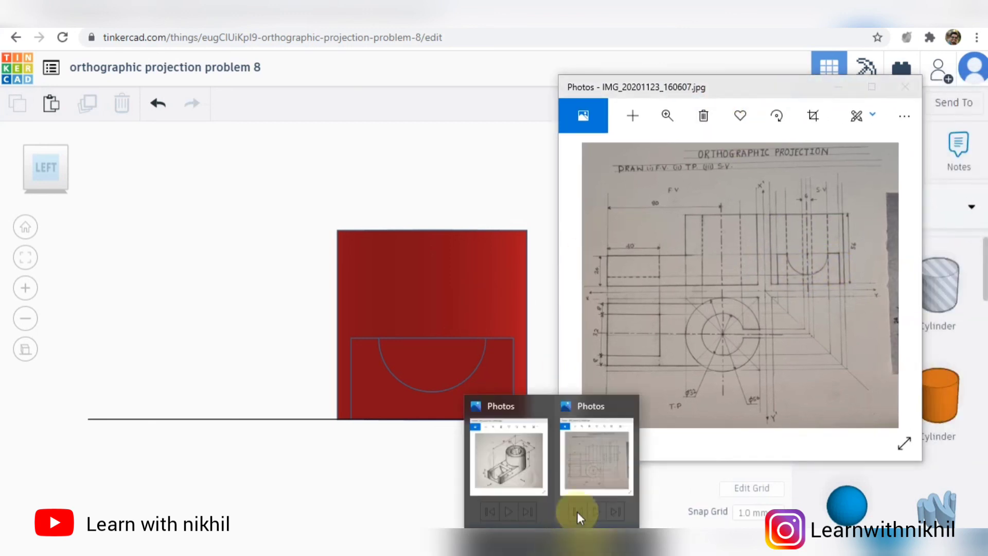
{"action": "left_click", "coordinate": [514, 458]}
{"action": "left_click", "coordinate": [456, 206]}
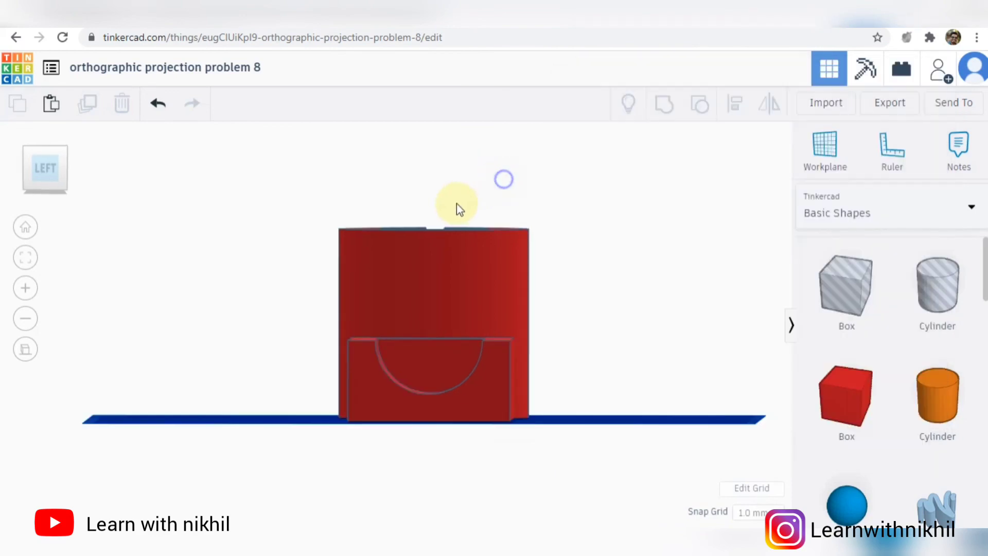
Return to perspective display and inspect the finished bracket in 3D from an angled view.
{"action": "left_click", "coordinate": [25, 349]}
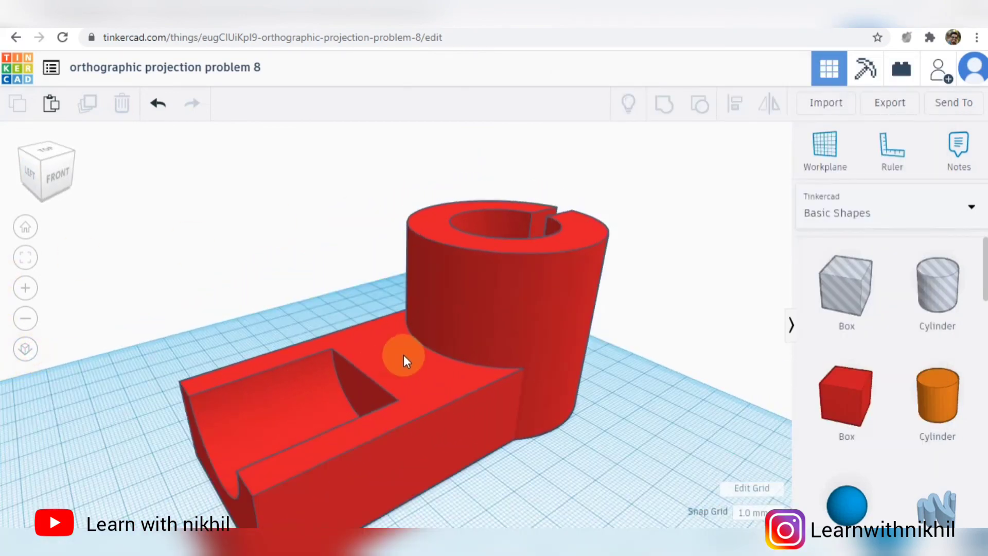
{"action": "scroll", "coordinate": [434, 375], "scroll_direction": "down", "scroll_amount": 4}
{"action": "scroll", "coordinate": [554, 370], "scroll_direction": "up", "scroll_amount": 2}
{"action": "right_click_drag", "start_coordinate": [557, 366], "coordinate": [527, 371]}
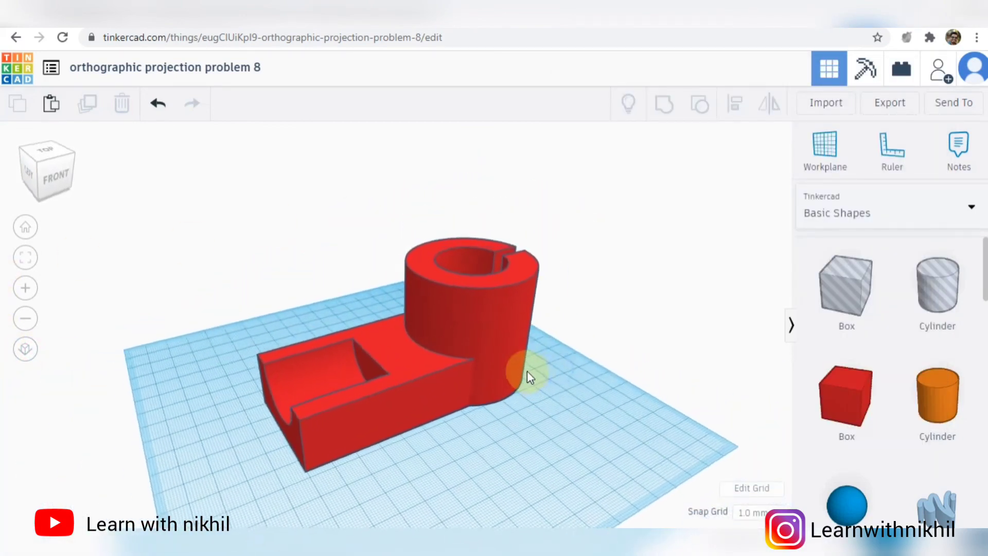
{"action": "scroll", "coordinate": [550, 371], "scroll_direction": "up", "scroll_amount": 2}
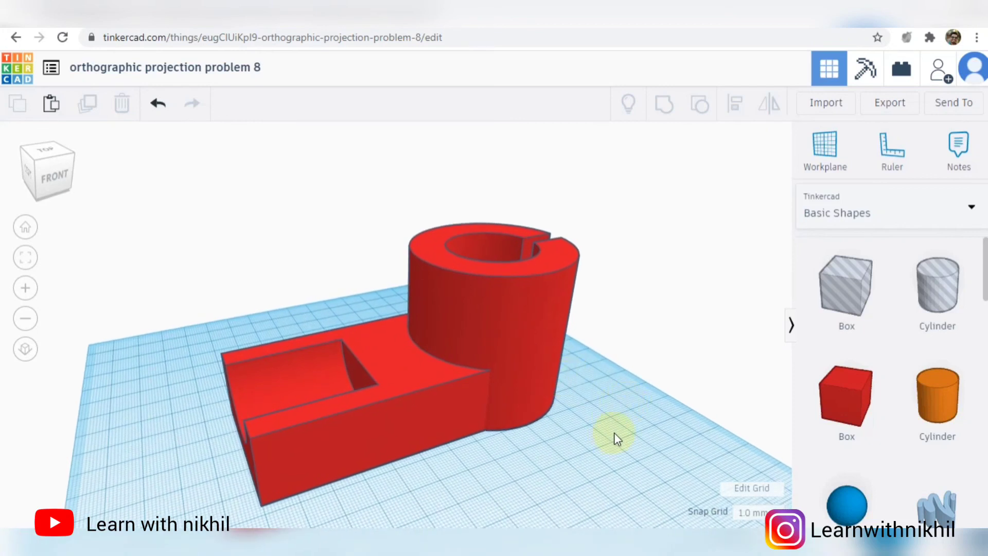